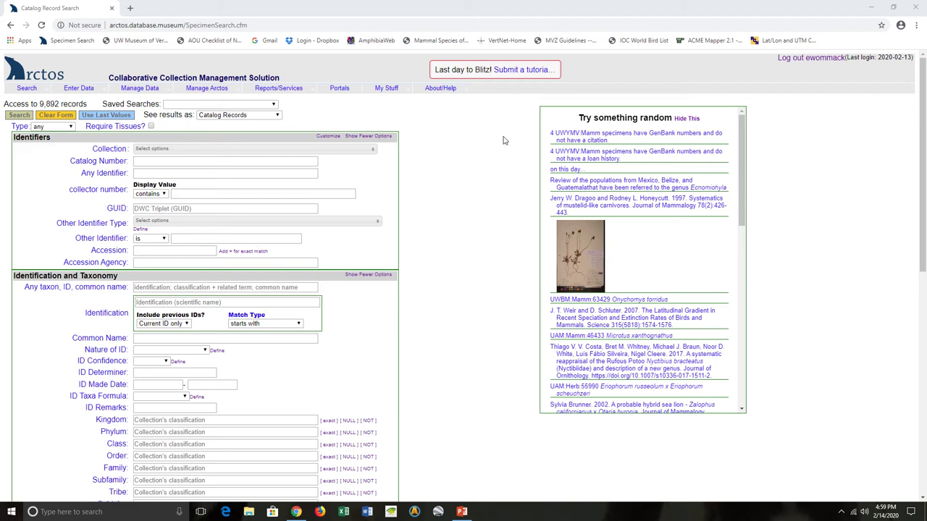
Step: Start a new UWYMV:Bird record from Data Entry to load a blank entry form
mouse_move(86, 91)
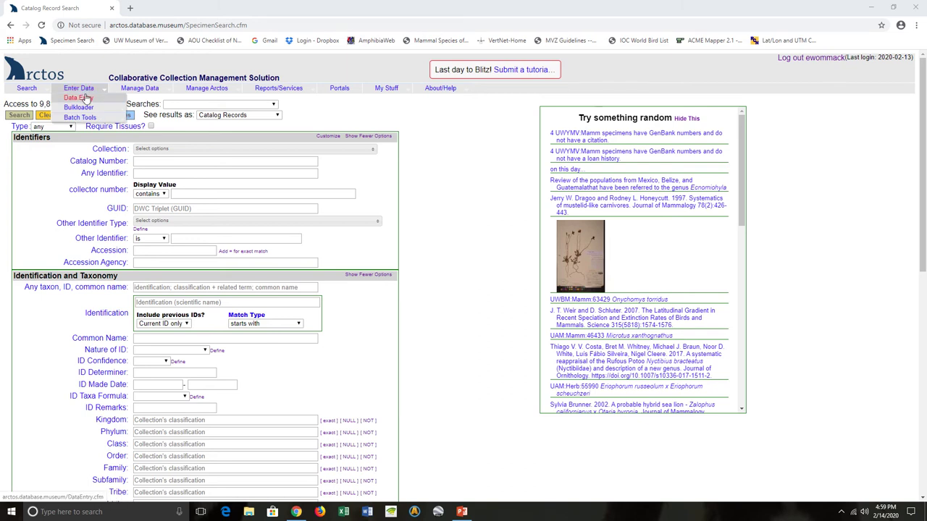
click(86, 97)
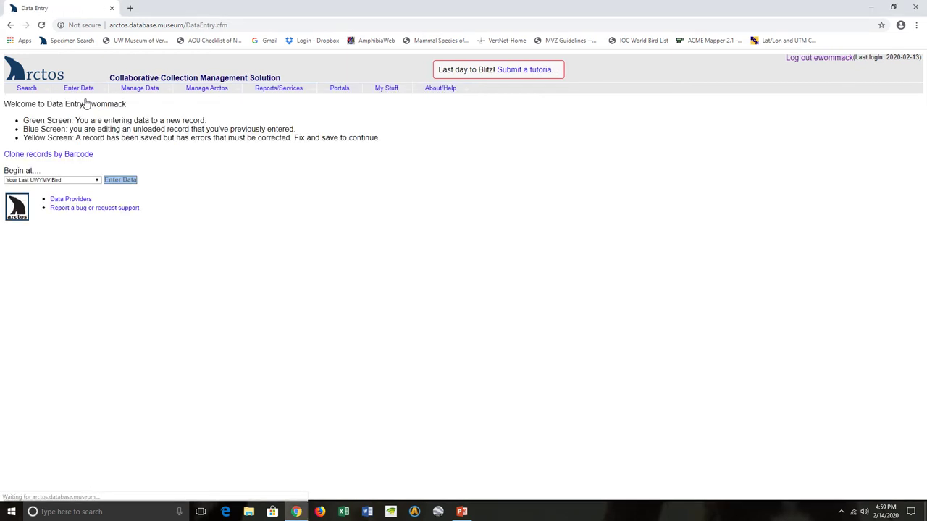
click(75, 180)
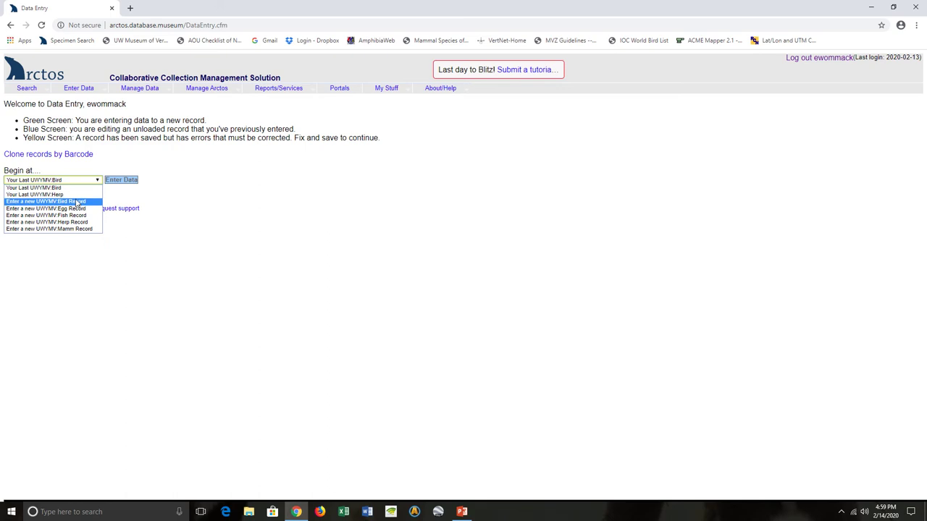
click(77, 201)
click(124, 180)
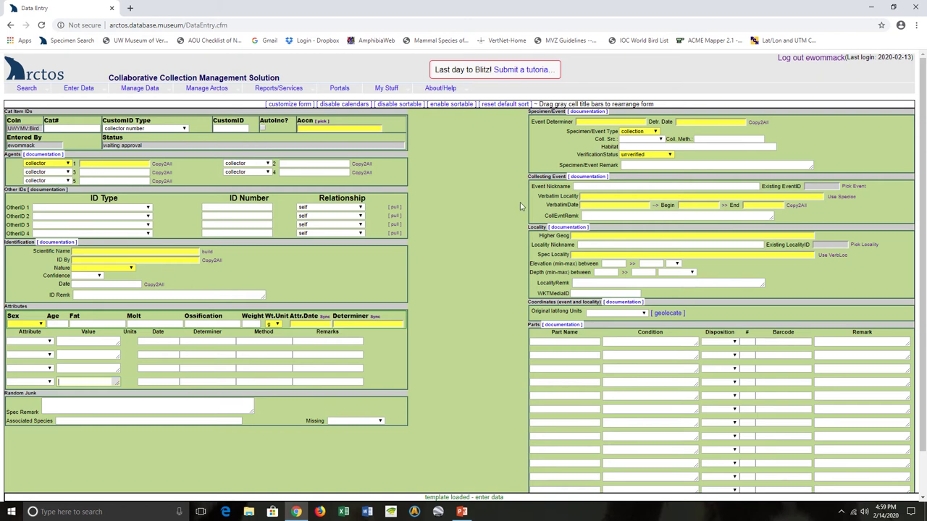
click(623, 307)
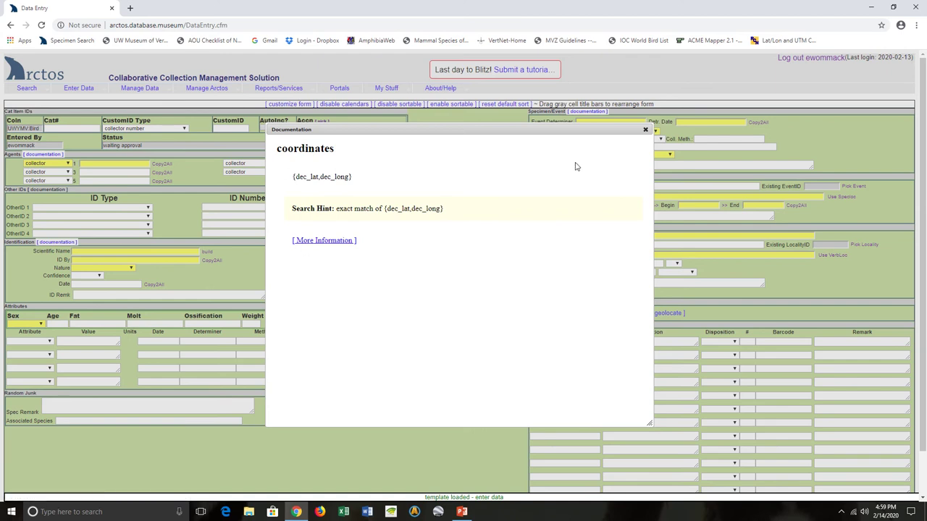
click(645, 130)
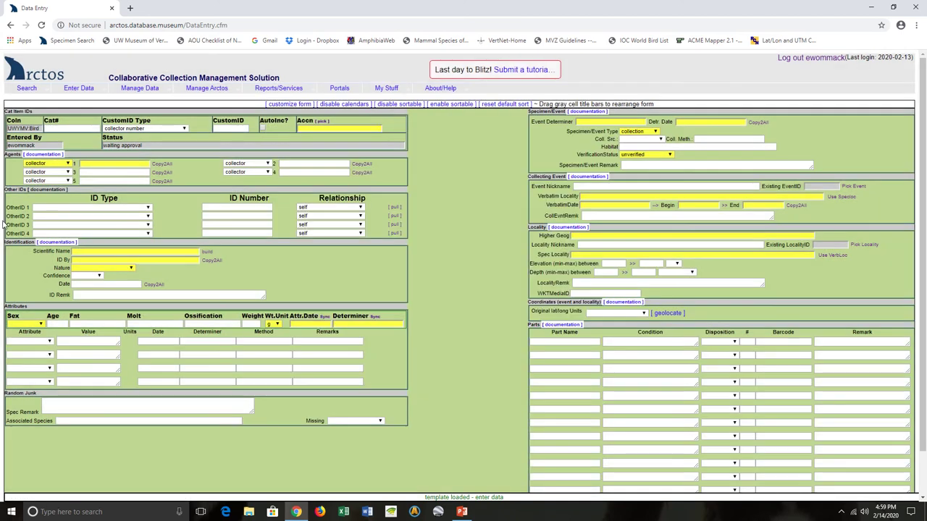
Step: Enter Cat# 4092, choose custom ID type UWYMV Historia Catalog Vertebrate, and enter custom ID 302
click(60, 130)
text(4092)
click(144, 130)
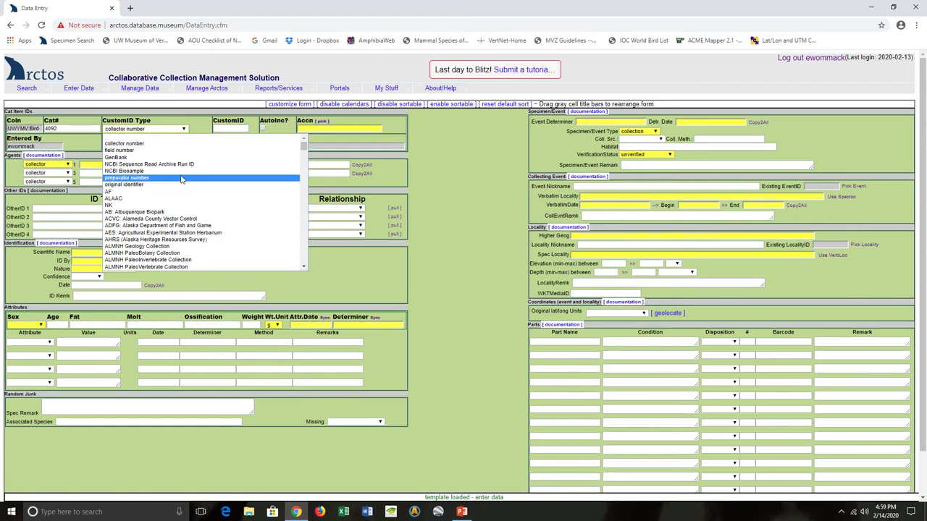
scroll(181, 178, down, 5)
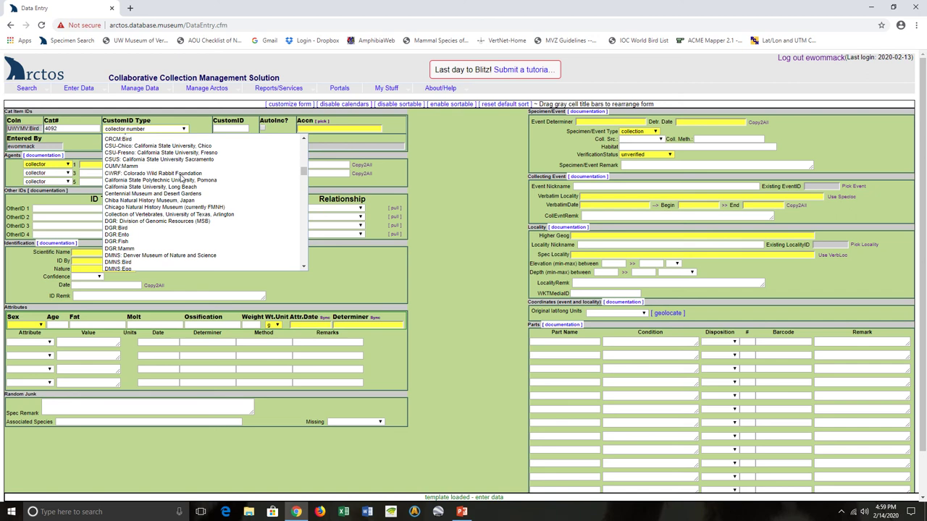
scroll(182, 178, down, 10)
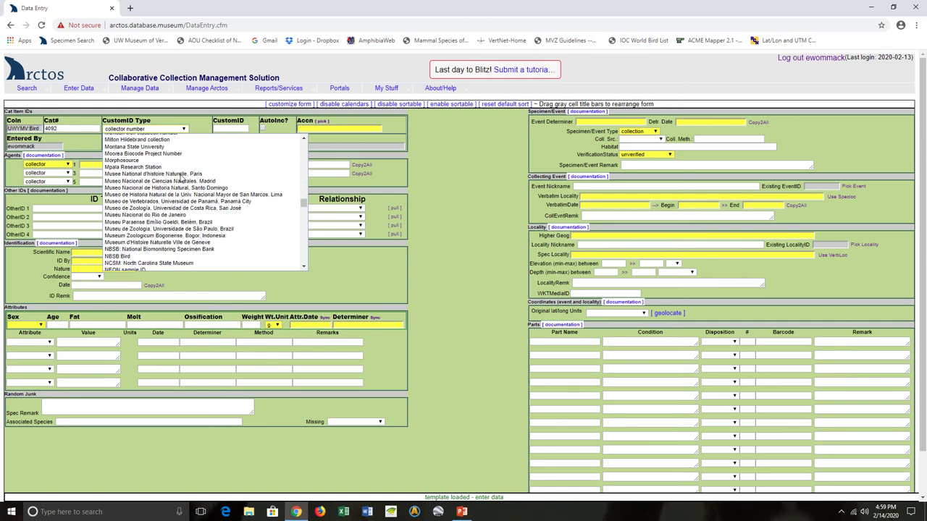
scroll(182, 178, down, 15)
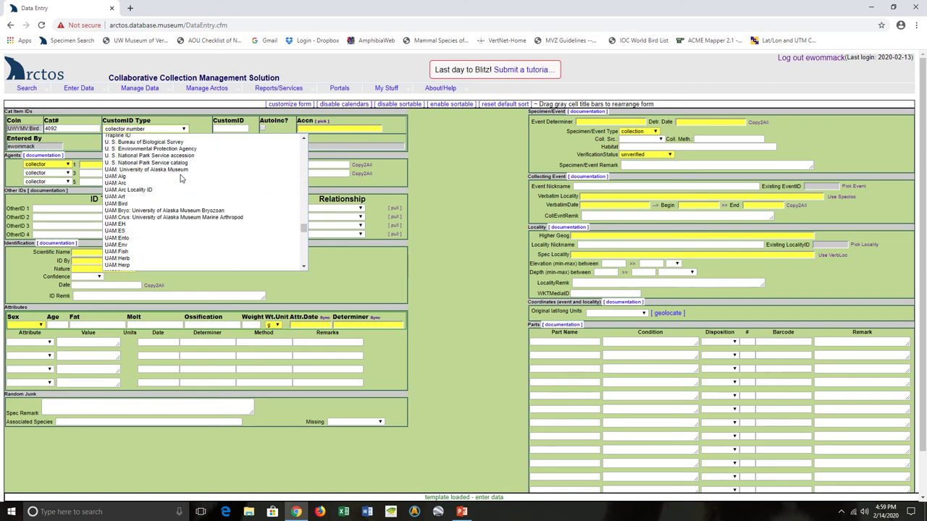
scroll(181, 178, down, 6)
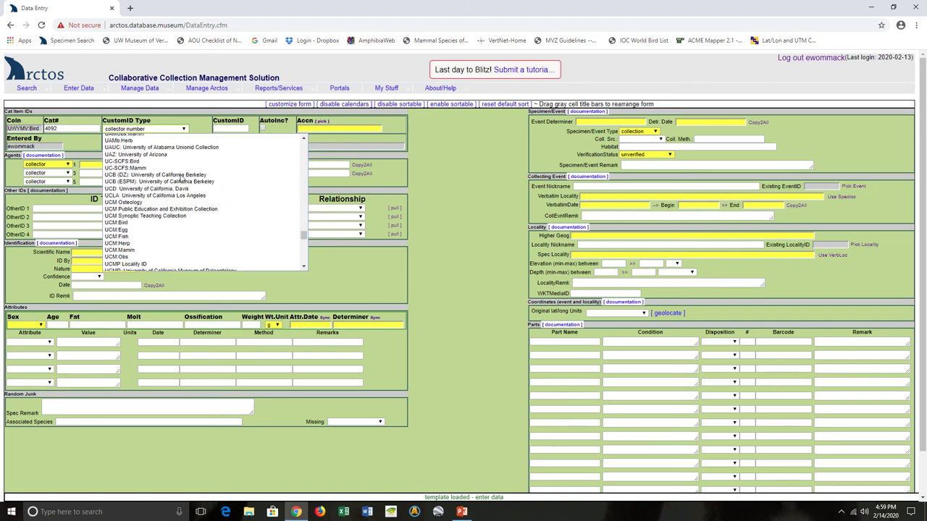
scroll(181, 178, down, 10)
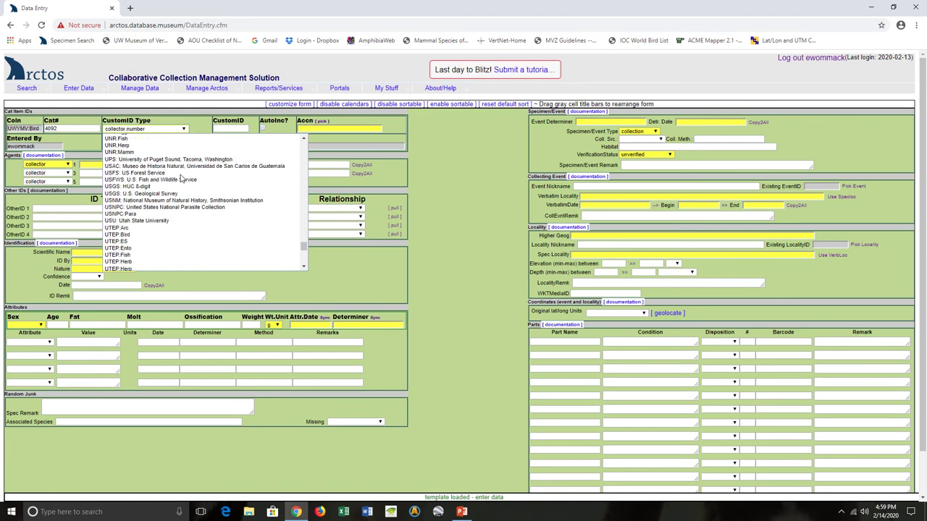
scroll(182, 178, down, 15)
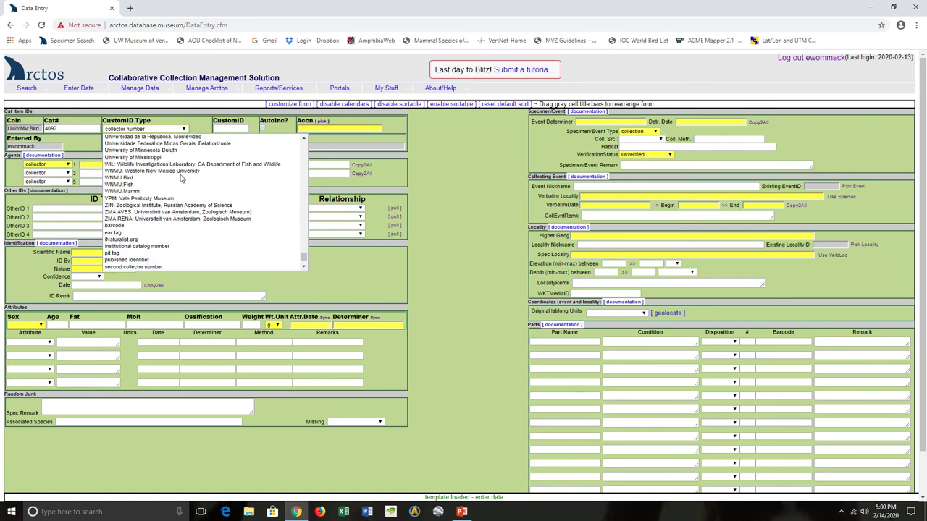
scroll(182, 178, up, 3)
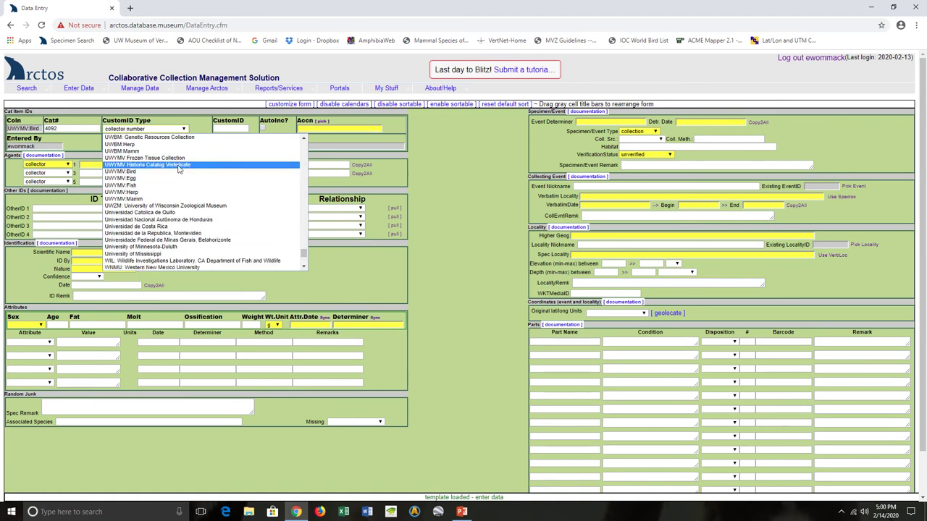
click(180, 170)
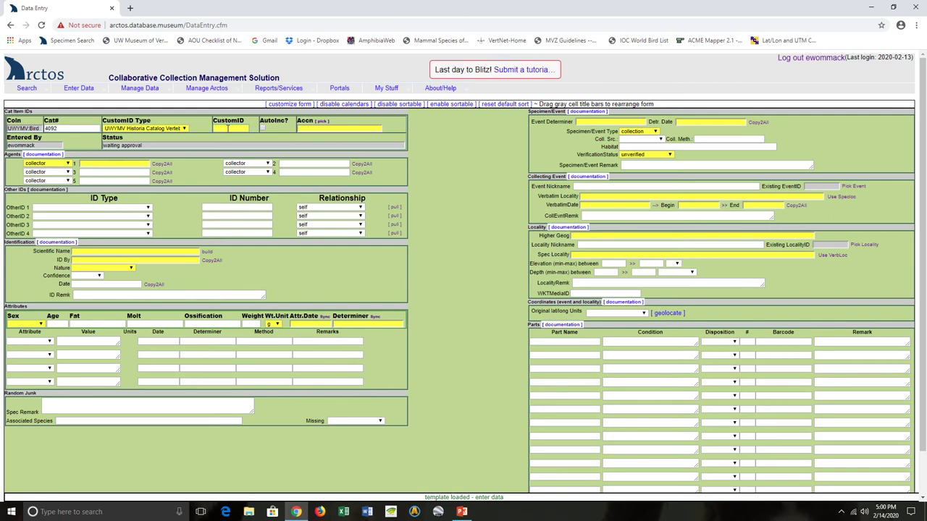
click(227, 128)
text(302)
Step: Enter accession 82 and select [UWYMV:Bird]82 from the lookup results
click(350, 130)
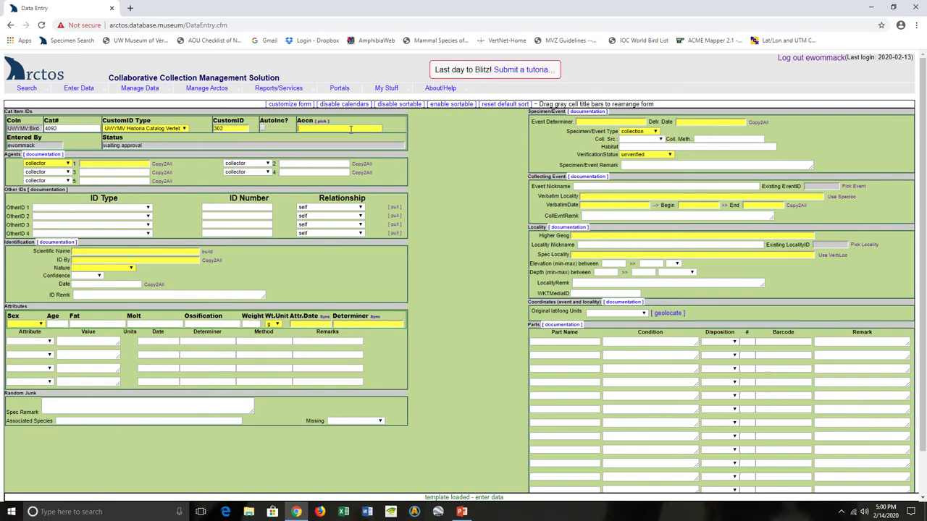
text(82)
key(Tab)
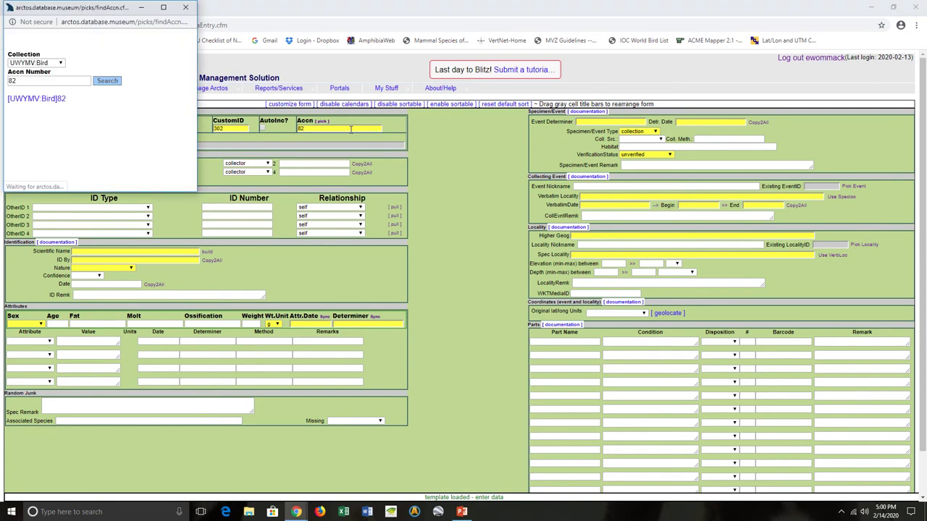
click(43, 99)
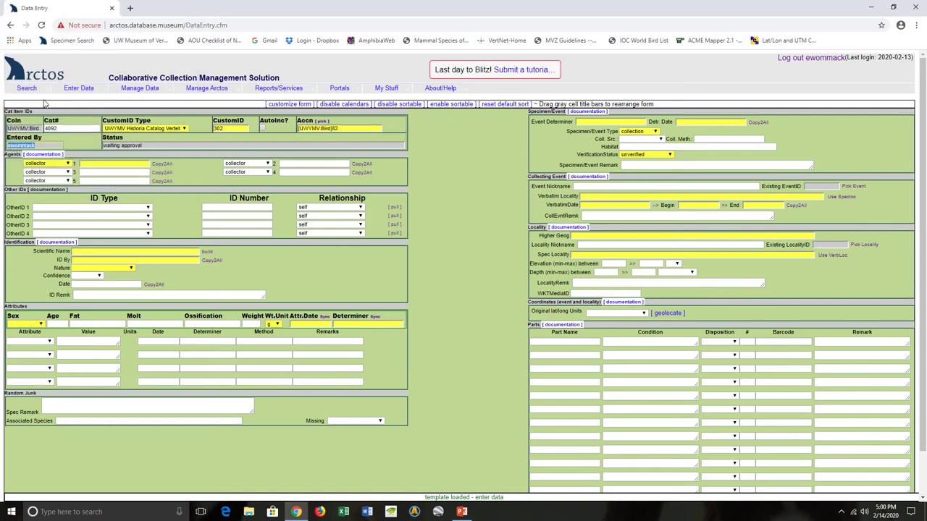
click(113, 164)
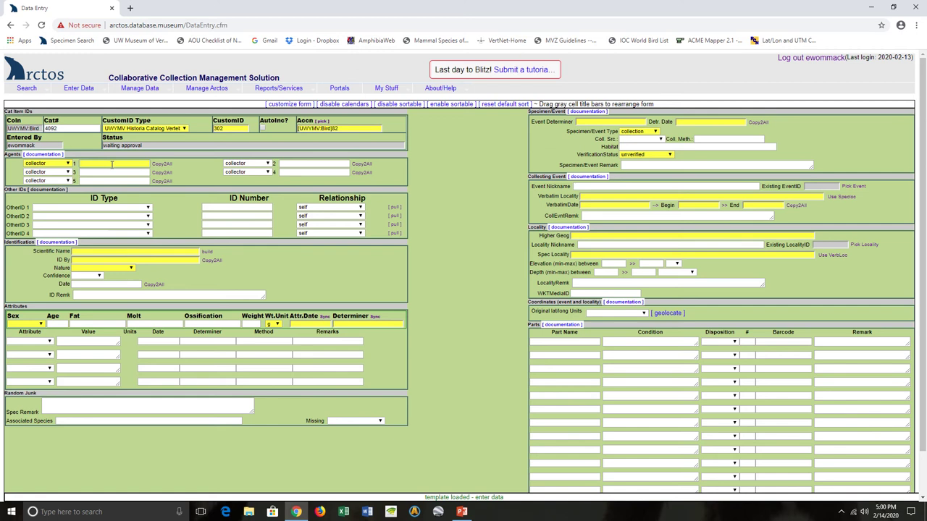
Step: Make agent 1 a preparator and enter and validate the preparator's name
click(58, 163)
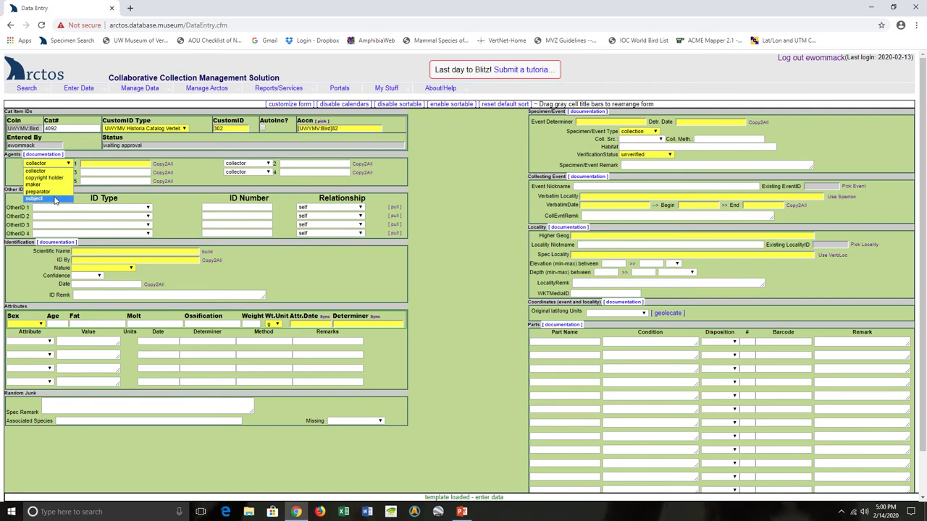
click(51, 191)
click(90, 164)
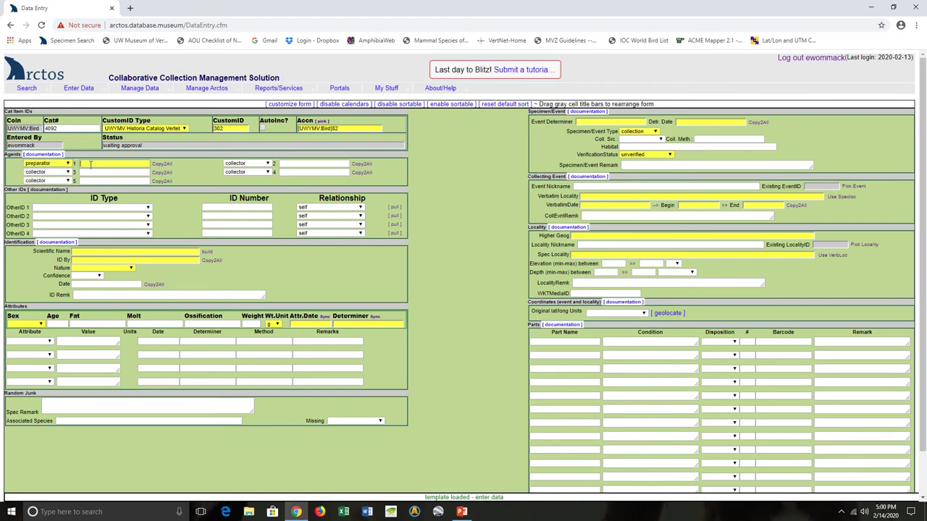
text(pinelchi)
key(Tab)
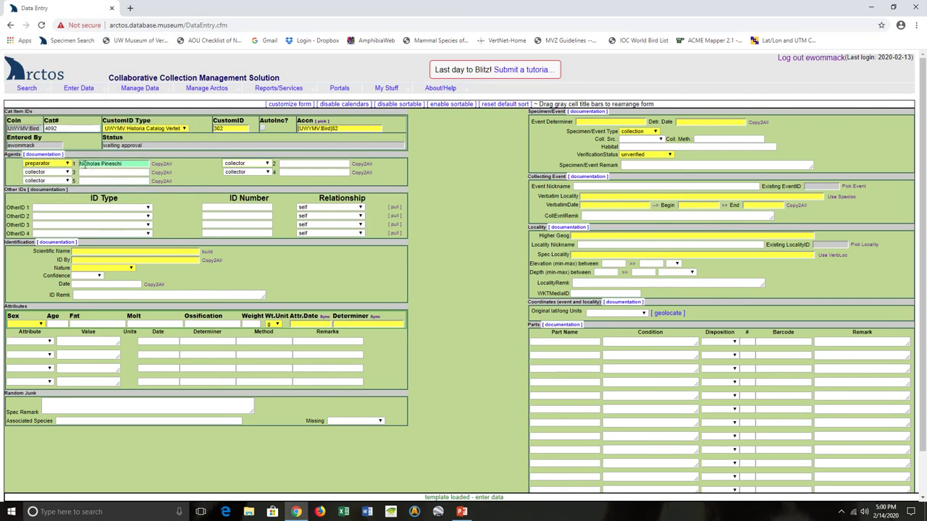
Step: Enter Teton Raptor Center as the second agent and validate it
click(294, 163)
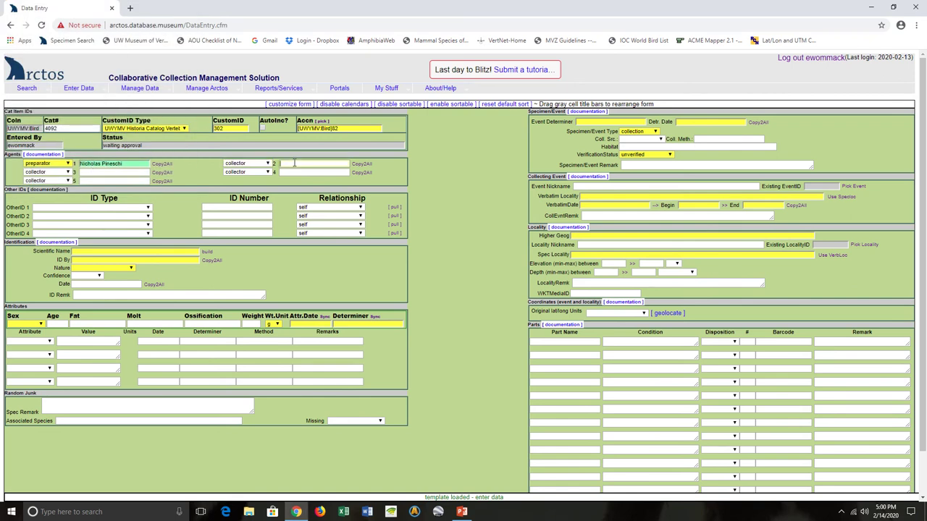
text(Teton Raptor Center)
key(Tab)
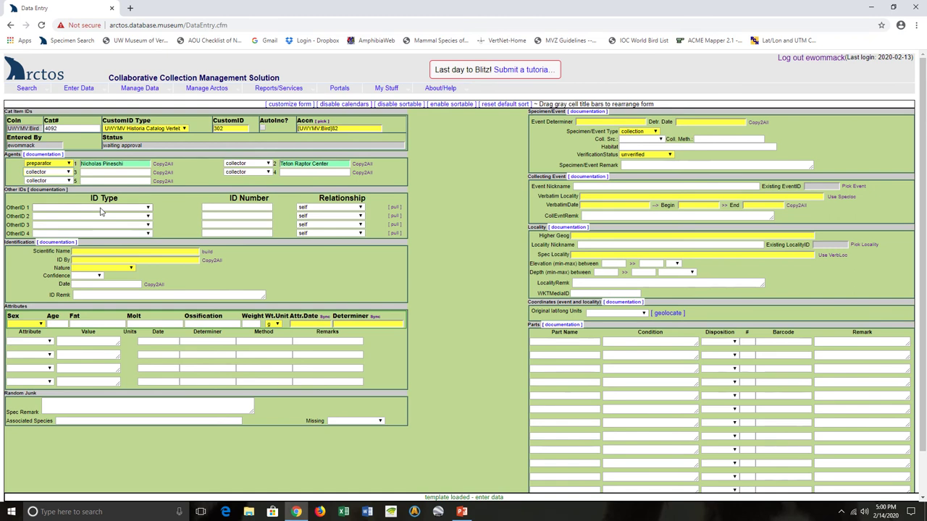
Step: Add other ID B-2134 as UWYMV Frozen Tissue Collection, then type scientific name Bubo virginianus
click(101, 209)
scroll(130, 301, down, 8)
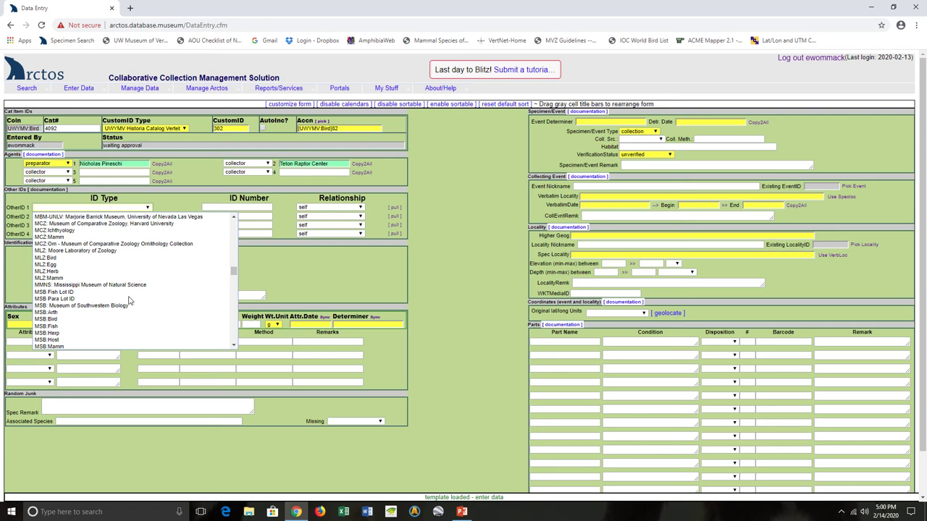
scroll(130, 301, down, 10)
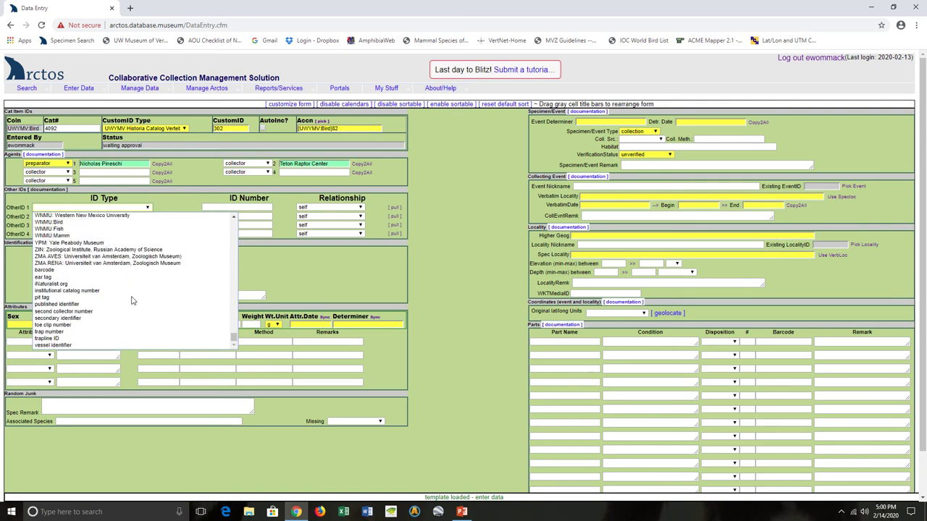
scroll(132, 299, up, 5)
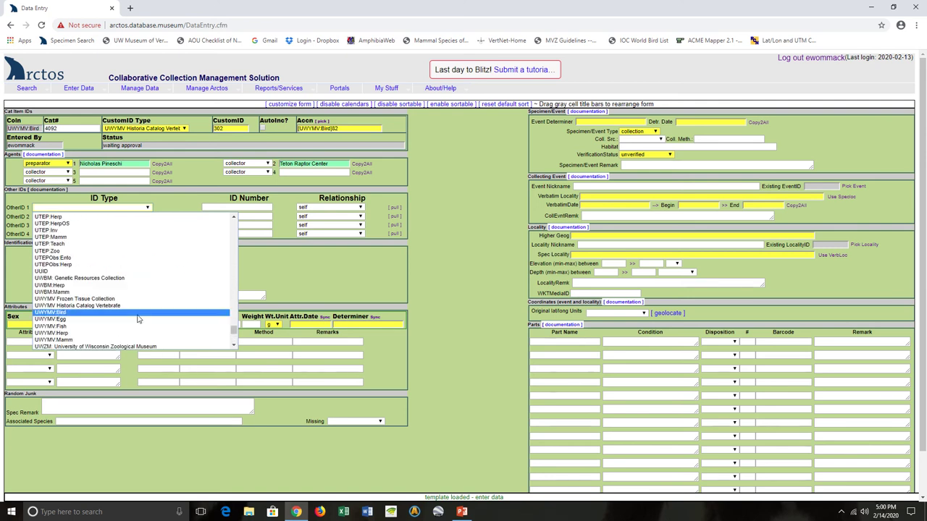
click(142, 299)
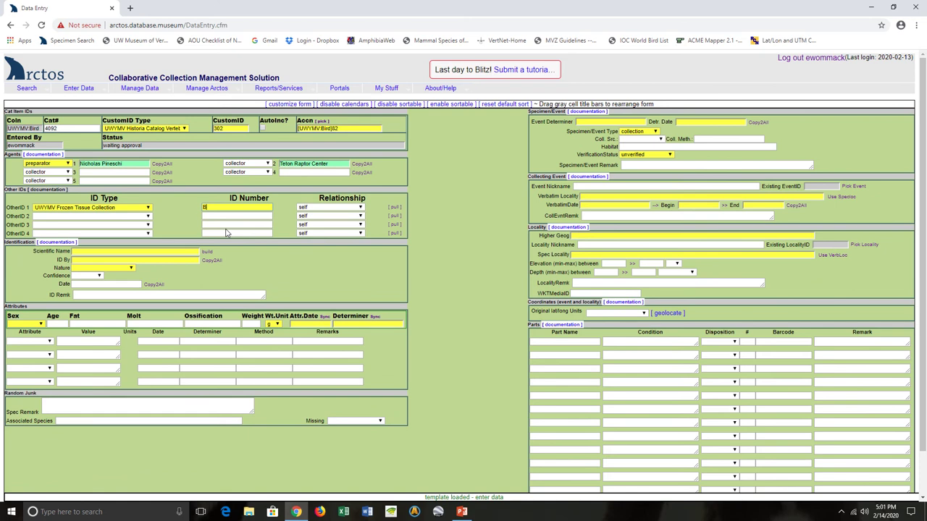
text(B-2134)
click(121, 251)
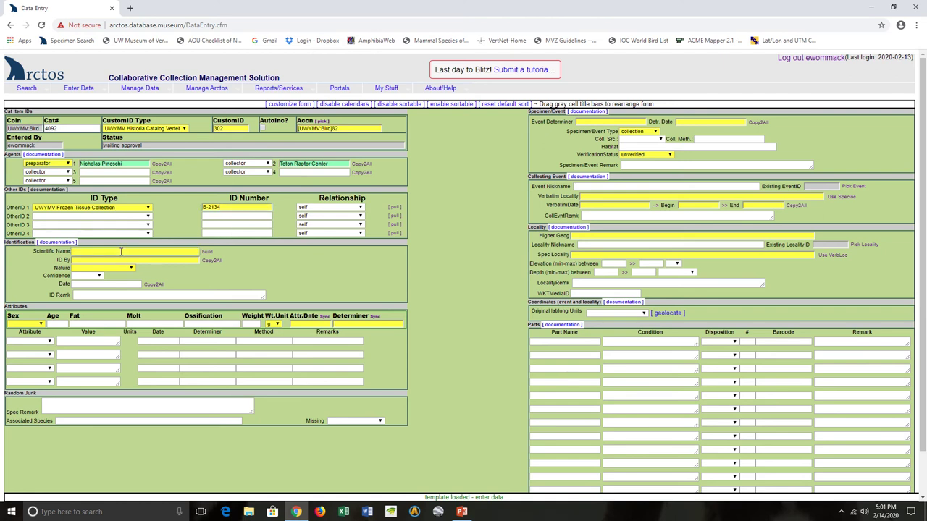
text(Bubo virginianus)
Step: Use Bubo virginianus lagophonus from the taxon lookup and enter the identifier's name
key(Tab)
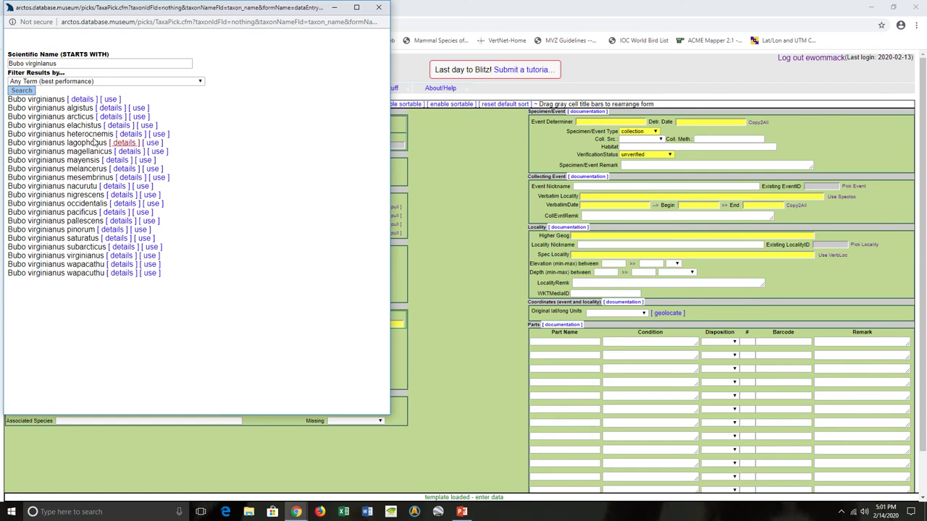
click(150, 143)
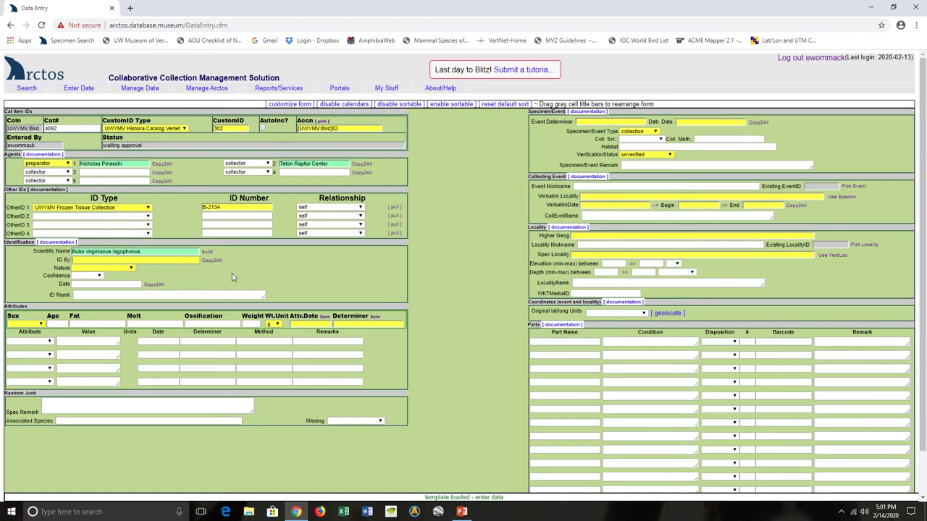
key(Tab)
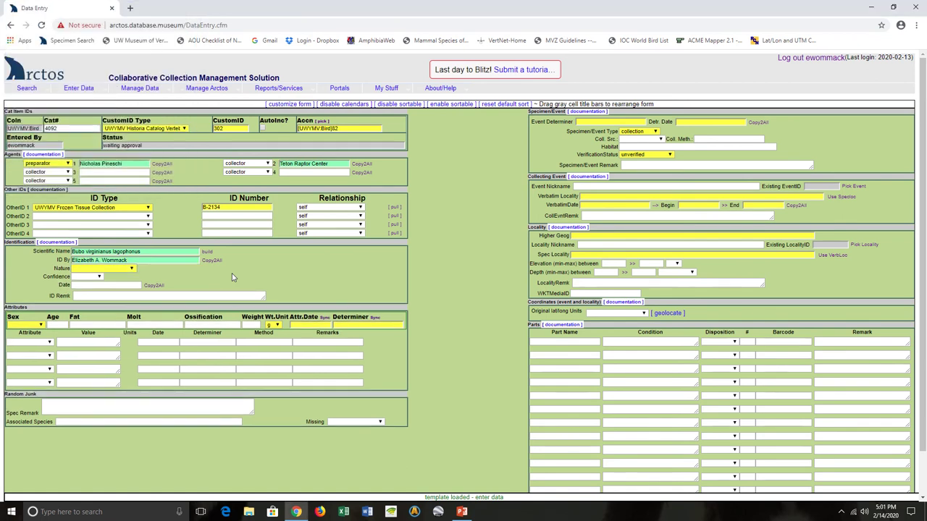
Step: Set identification nature to features and the identification date to 2020-02-14
click(113, 272)
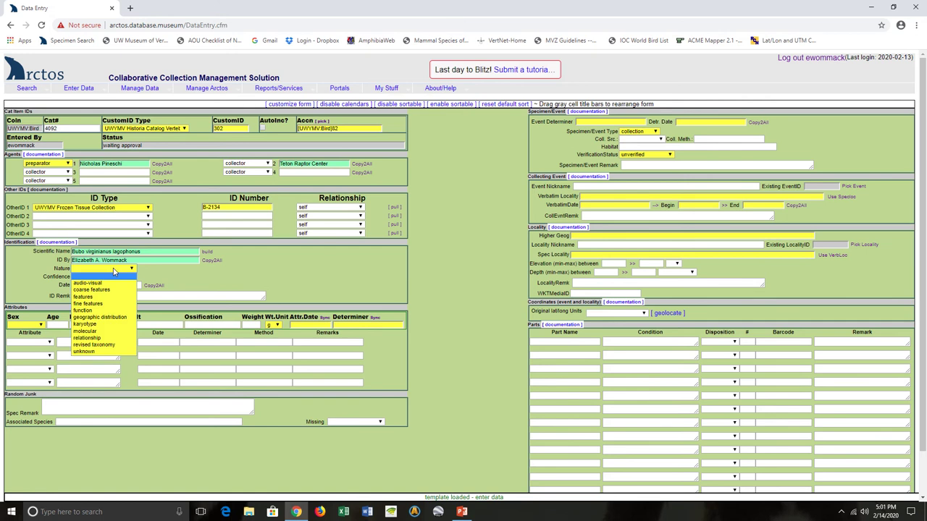
click(106, 296)
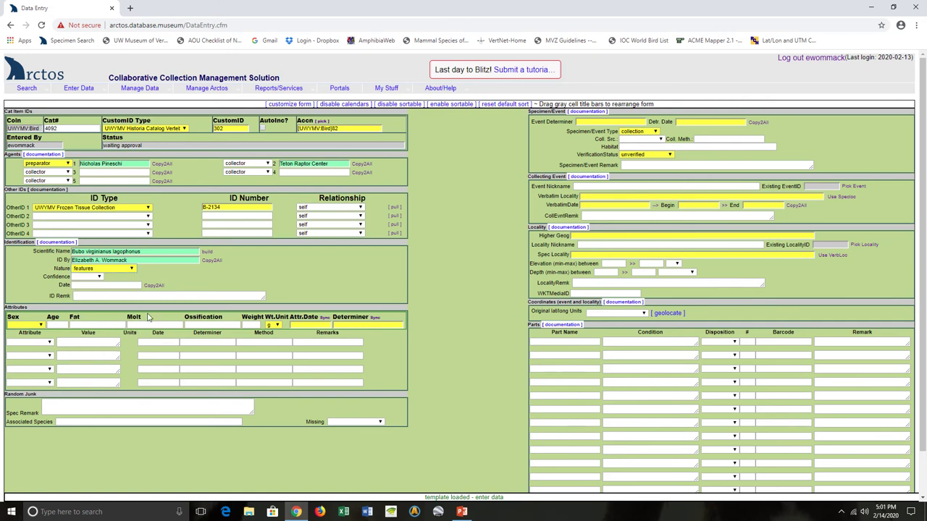
click(88, 285)
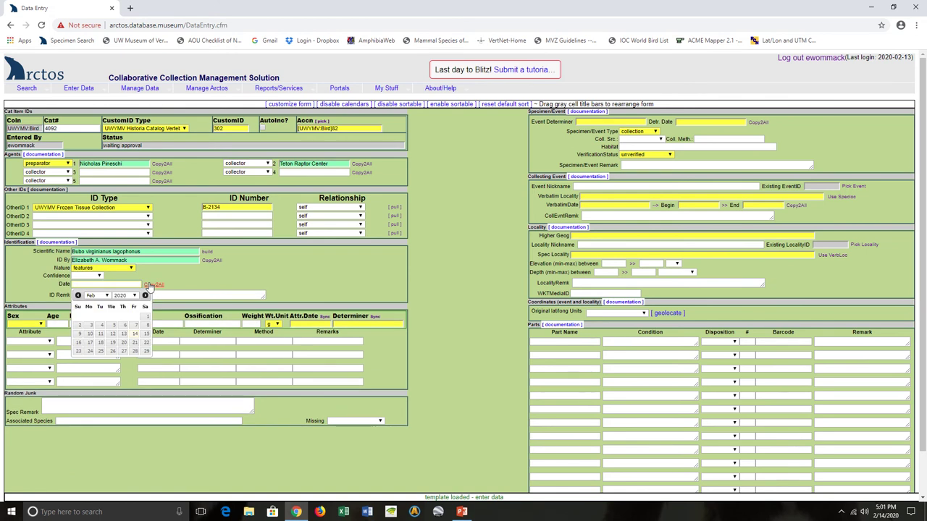
click(135, 335)
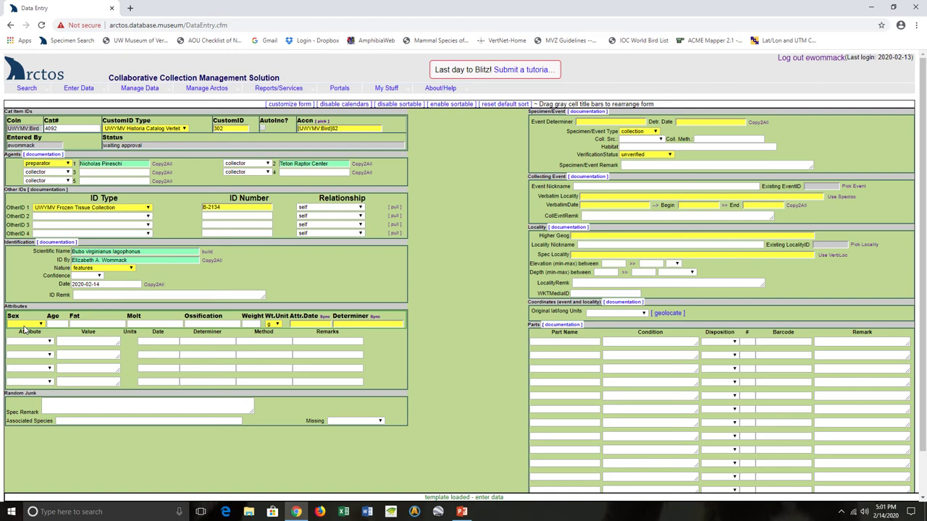
Step: Set the owl's sex to male
click(26, 324)
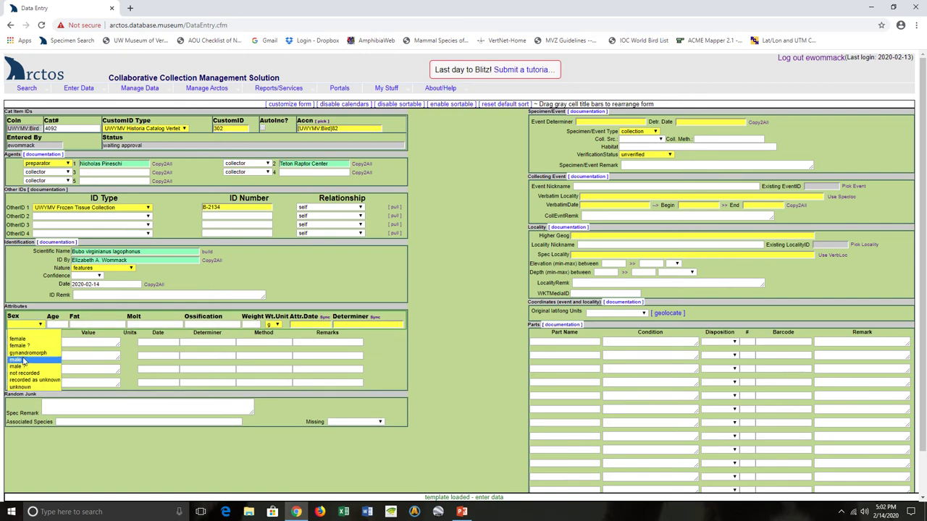
click(26, 360)
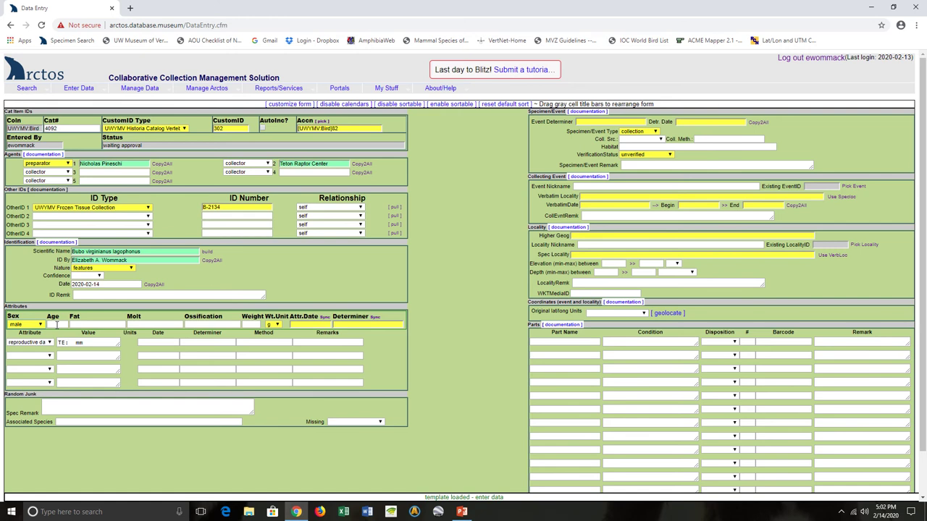
key(n)
click(30, 325)
click(36, 360)
Step: Enter age 'no data', fat 'heavy fat' and molt 'no molt'
click(58, 324)
text(no da)
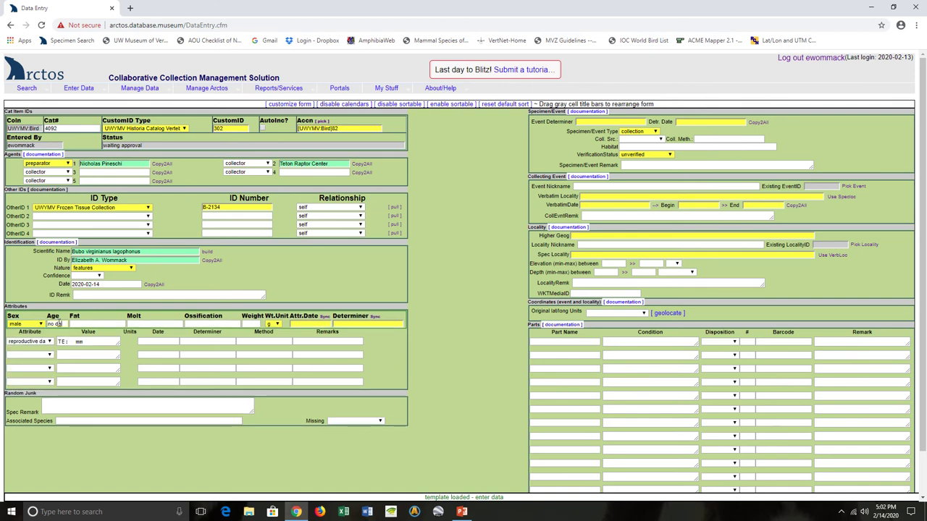
text(t)
text(a)
text(heavy)
text( fa)
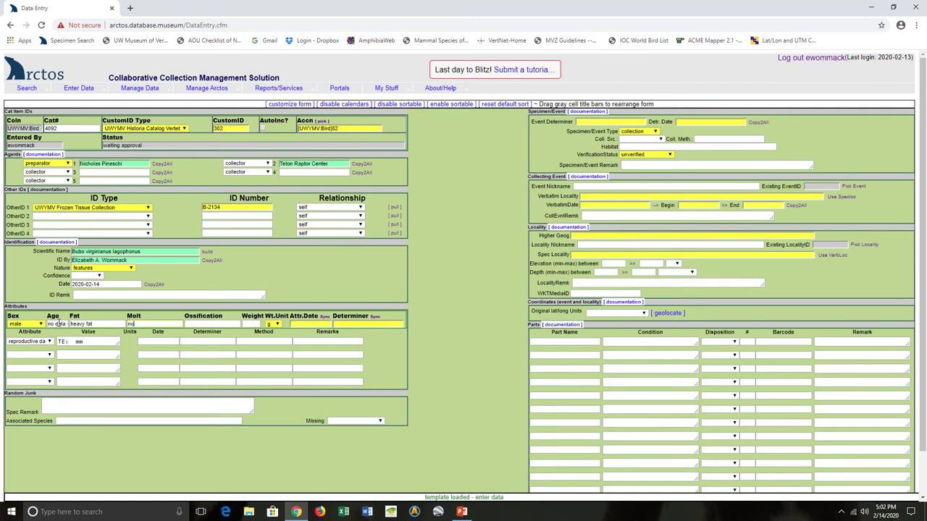
text(molt)
key(Tab)
Step: Enter weight 1300, attribute date 2017-12-14, and the determiner's name
click(252, 323)
text(1300)
click(310, 325)
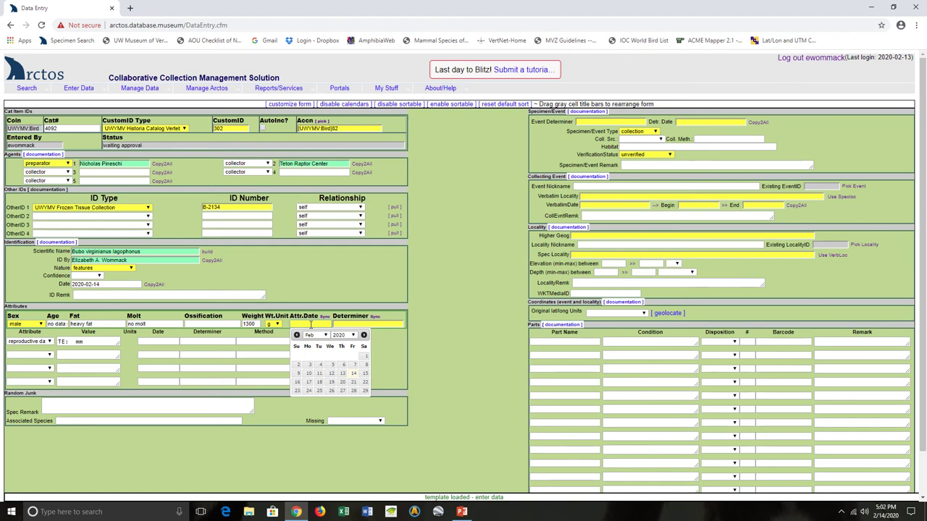
text(2017-12-14)
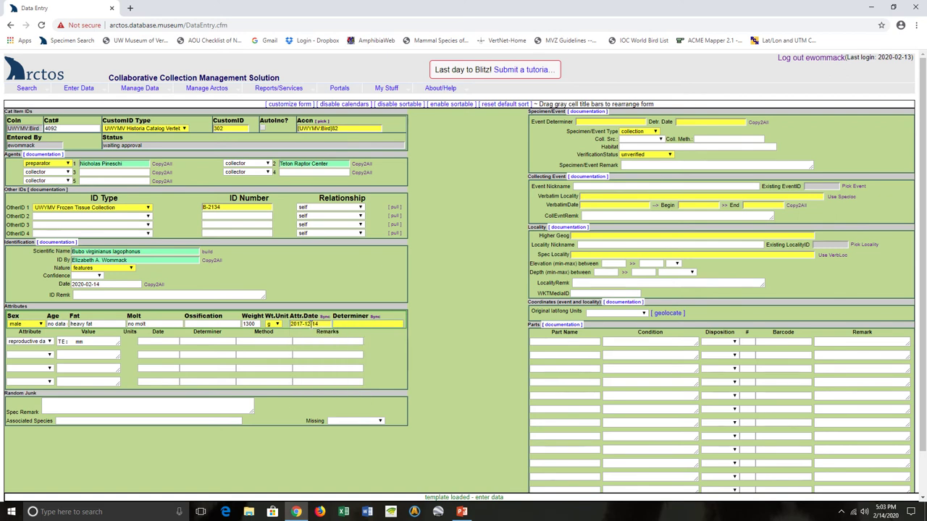
text(Pineschi)
key(Tab)
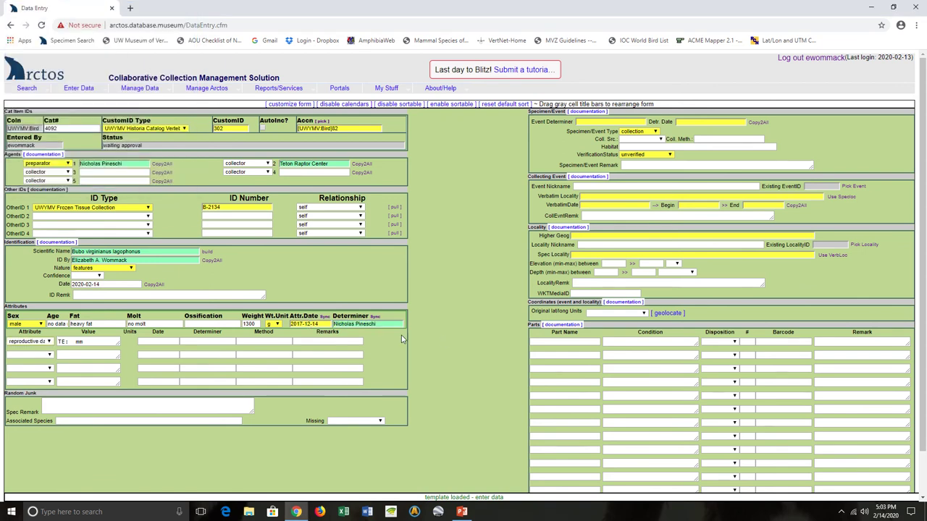
click(376, 324)
Step: Replace reproductive data with 'testes: L 9 x 2 mm, R 7 x 1 mm', remark pale yellow-pink
drag(118, 346, 178, 383)
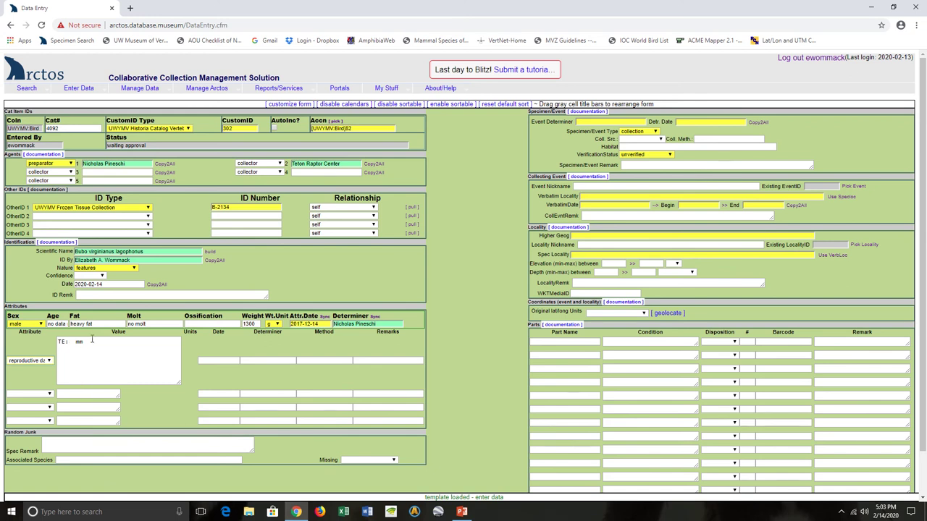
drag(90, 342, 49, 348)
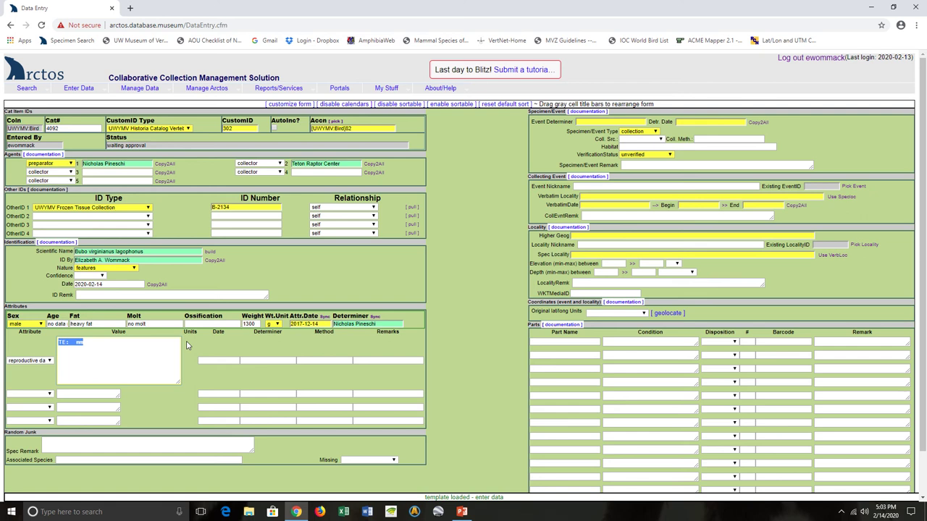
text(testes: L 9 x 2 mm, R 7 x 1 mm)
click(368, 360)
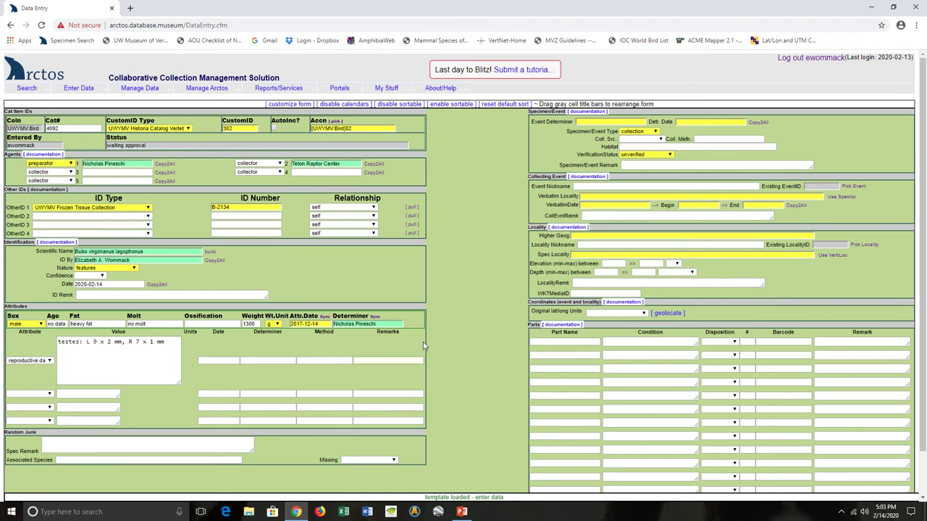
text(testes p)
text(aley yello)
key(BackSpace)
key(BackSpace)
key(BackSpace)
key(BackSpace)
text(yellow-pink in color)
Step: Sync the attribute date and determiner to every attribute row
click(327, 321)
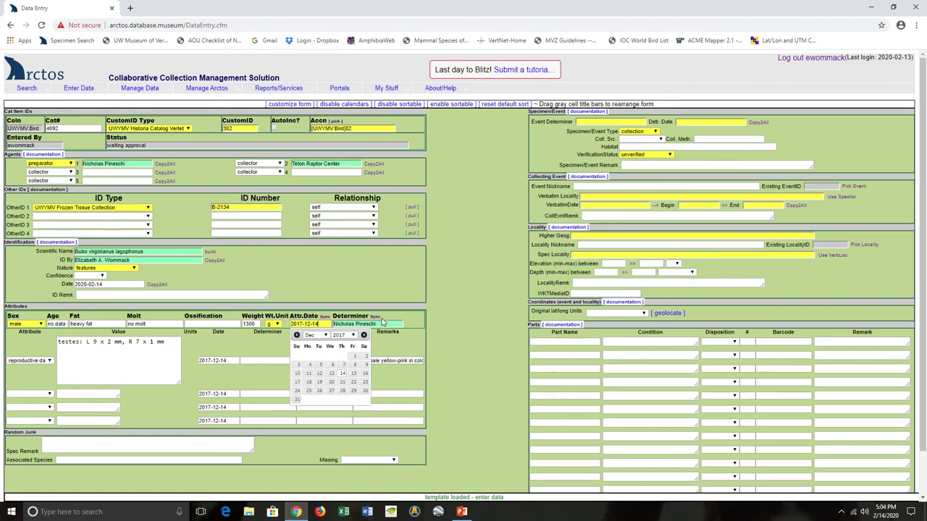
click(375, 317)
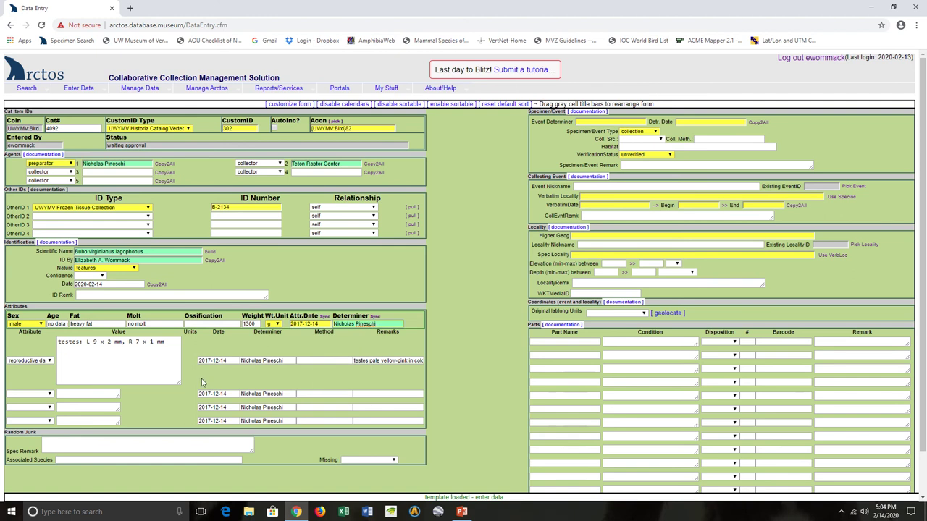
drag(180, 382, 178, 363)
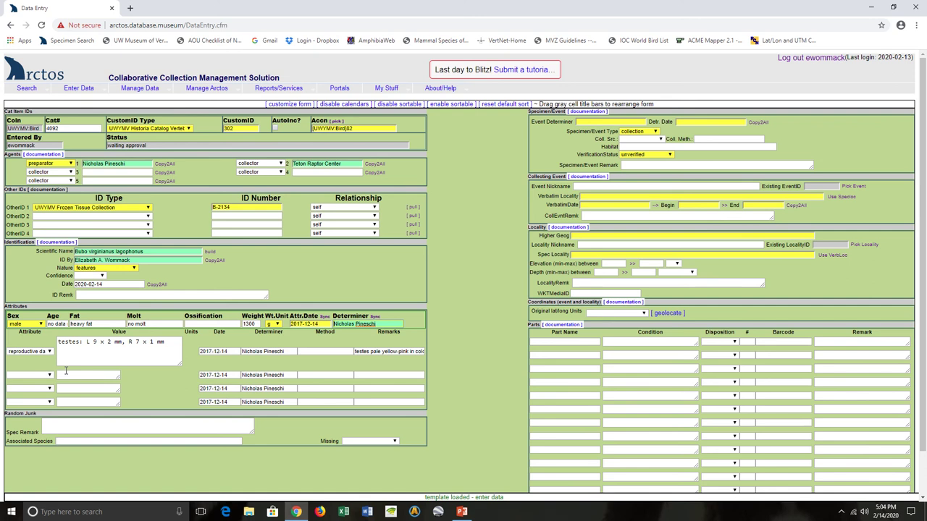
Step: Set the second attribute to stomach contents with value 'fur and bones'
click(28, 375)
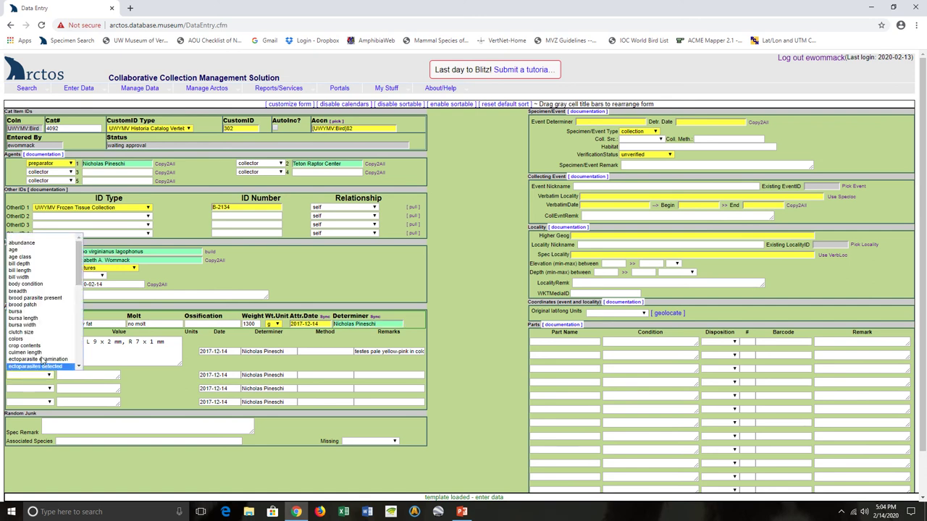
scroll(50, 340, down, 10)
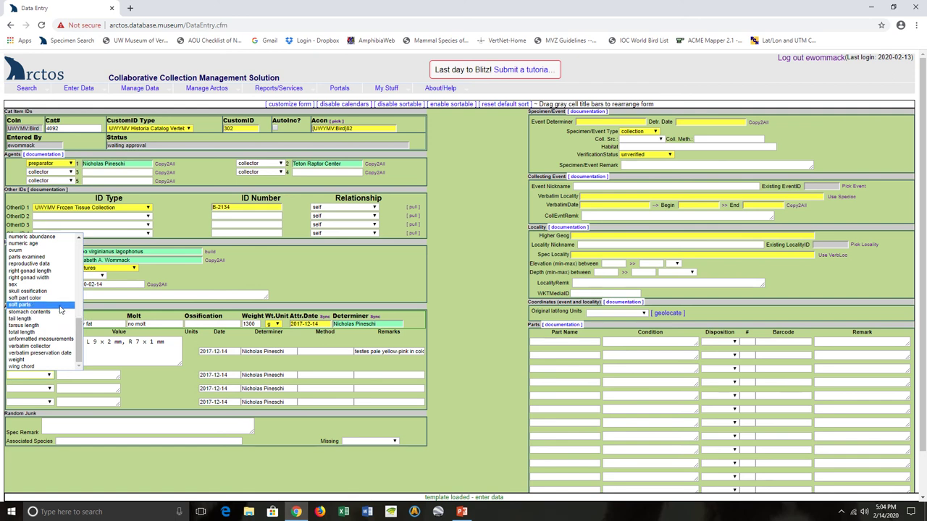
click(60, 312)
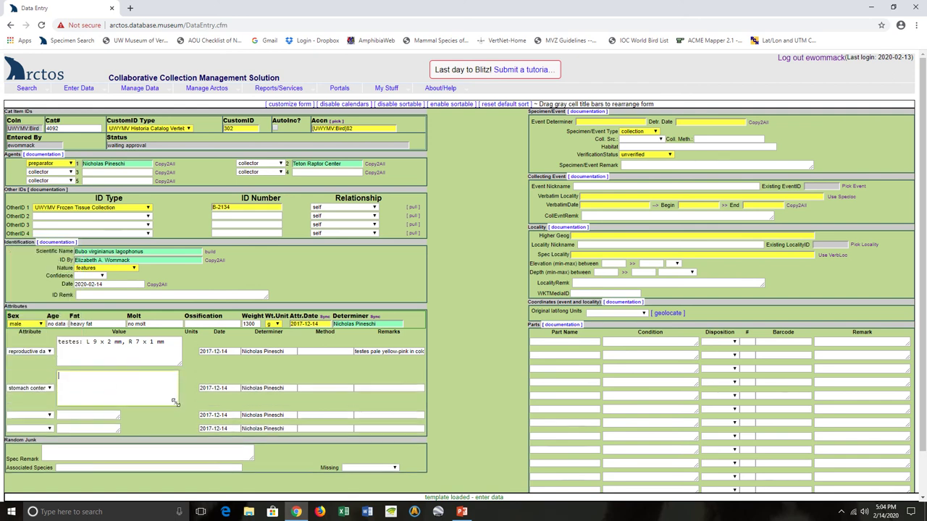
click(118, 387)
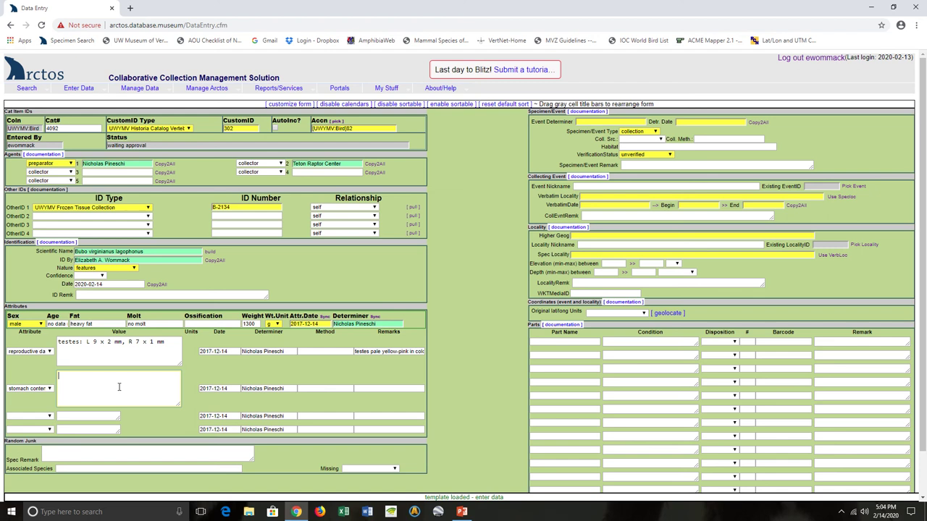
text(fur and bones)
Step: Set the event determiner to Teton Raptor Center with date 2016-01-20
click(588, 123)
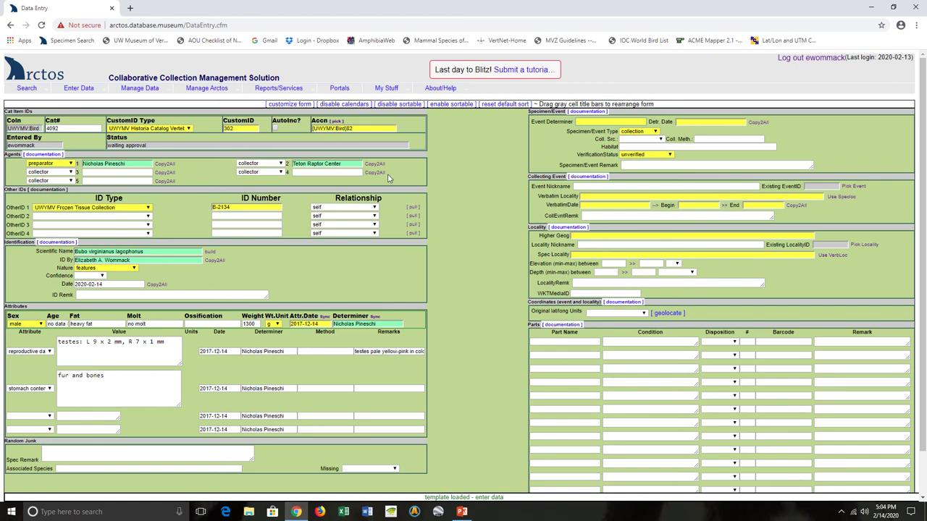
text(Teton Raptor Cente)
key(Tab)
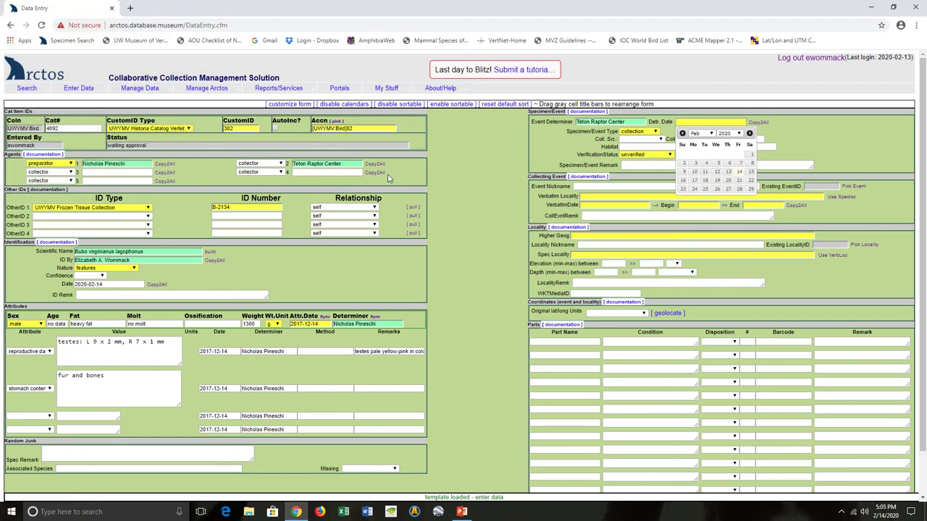
text(2016-01-20)
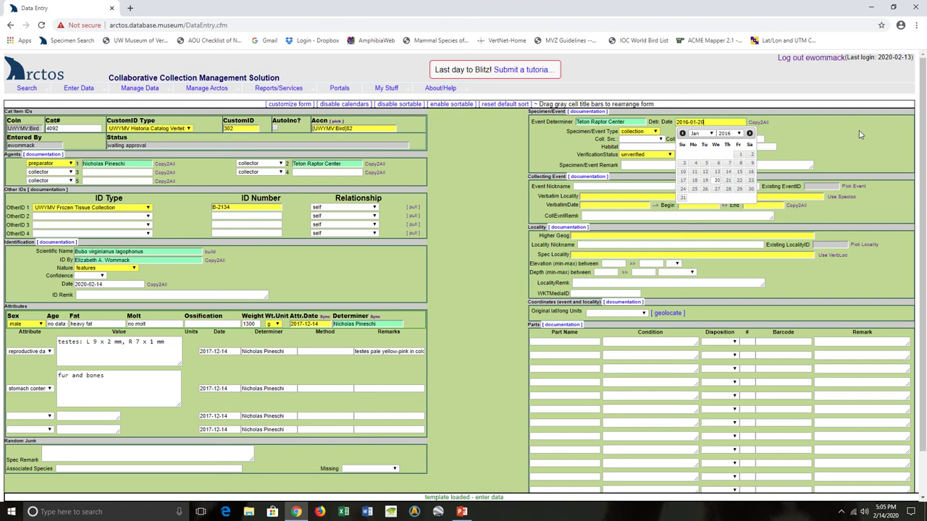
click(856, 135)
Step: Set collecting source to wild caught and collecting method to salvage
click(641, 139)
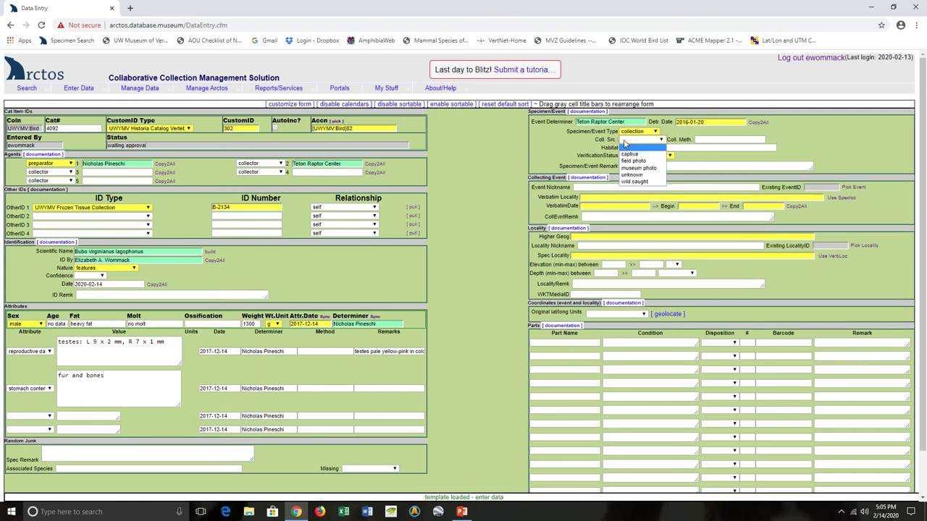
click(633, 183)
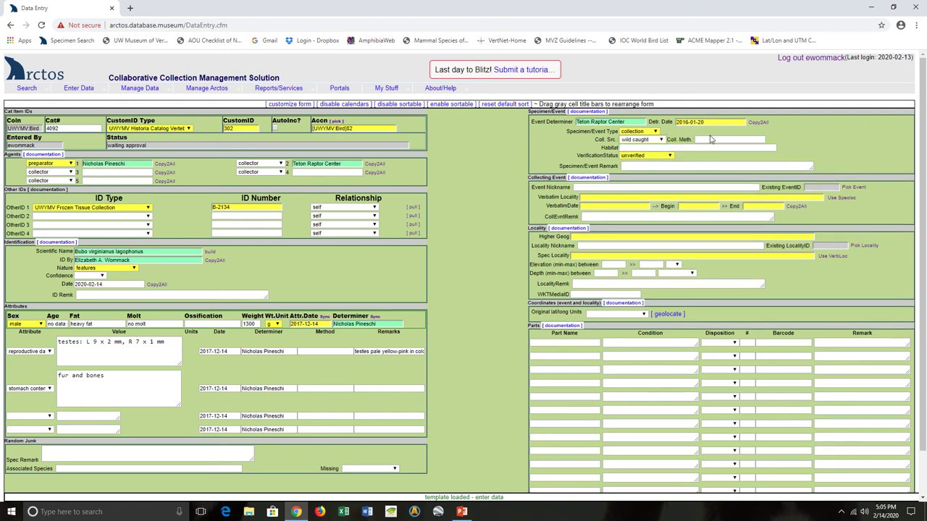
click(710, 139)
text(salvag)
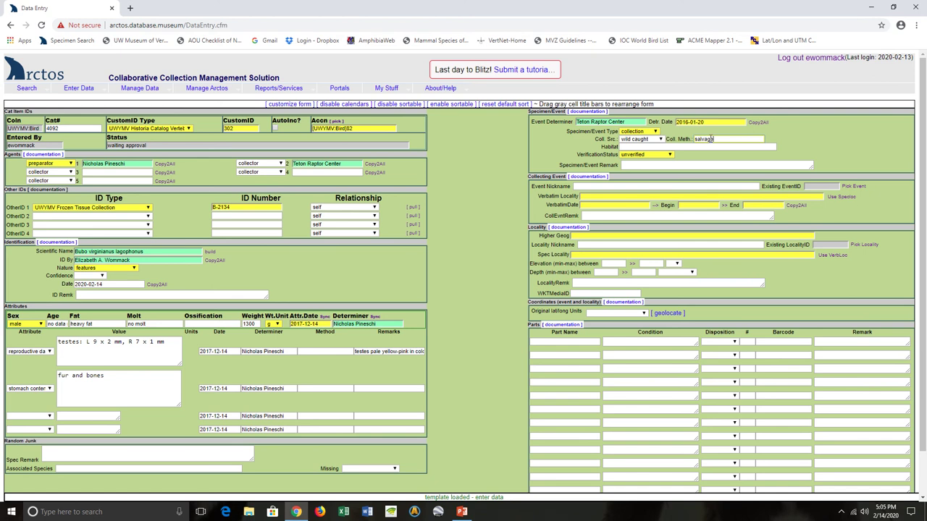
text(e)
Step: Enter verbatim locality 'Alta, Teton County, Wyoming', verbatim date 20 Jan 2016, and begin date 2016-01-20
click(602, 198)
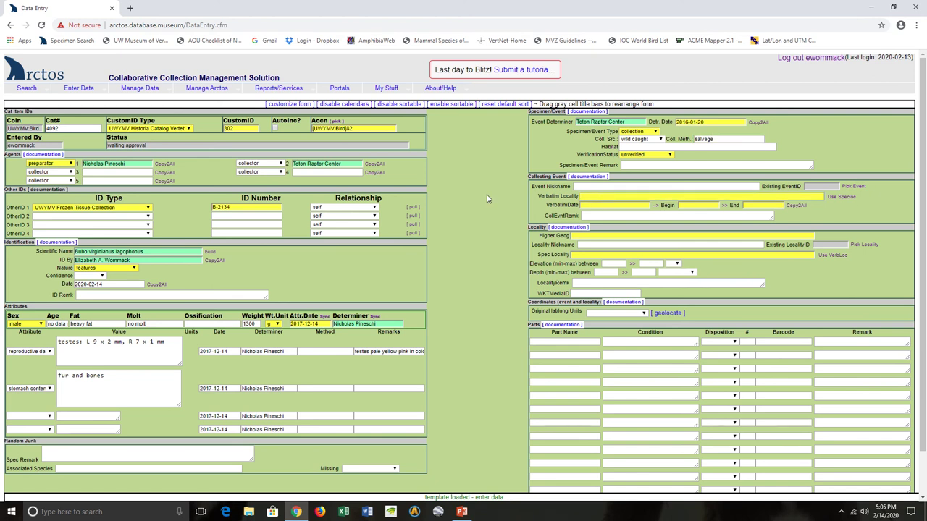
click(467, 216)
text(Alta, Teton County, Wyoming)
key(Tab)
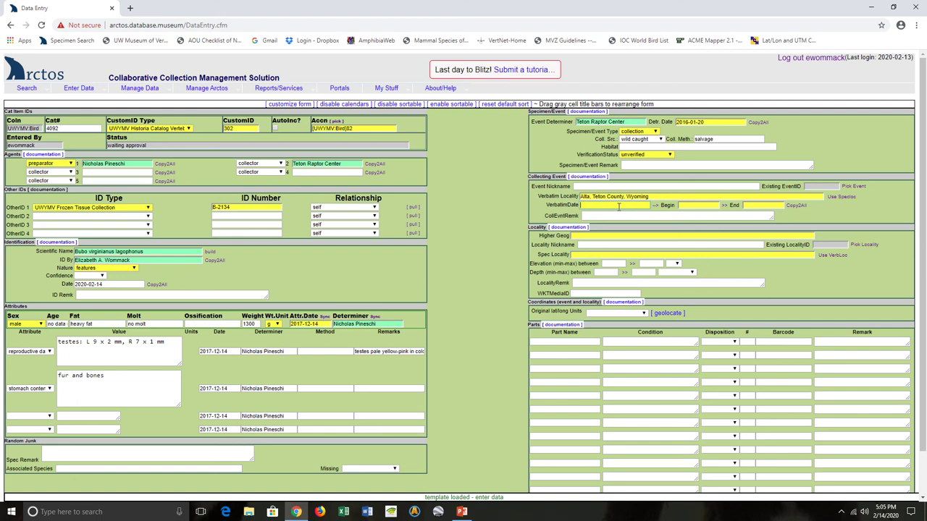
text(20 Jan 2016)
click(681, 206)
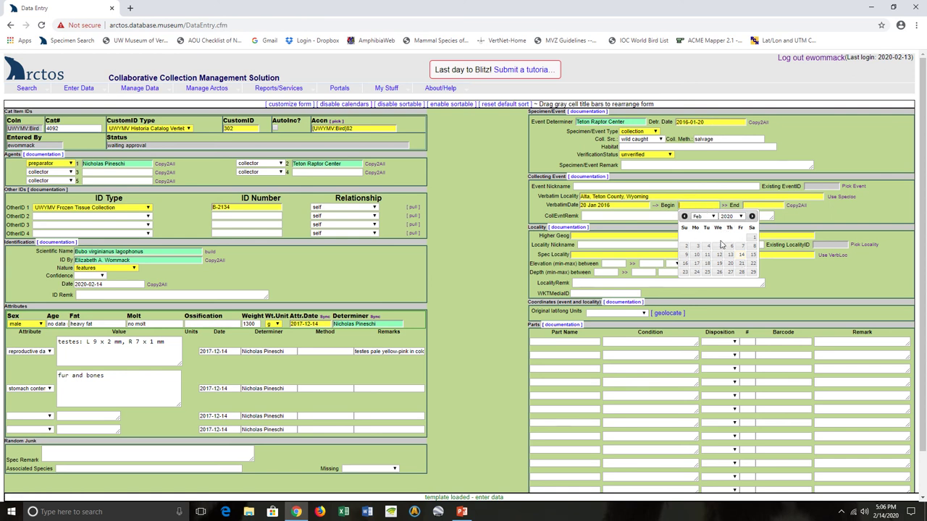
text(2016-01-20)
key(Tab)
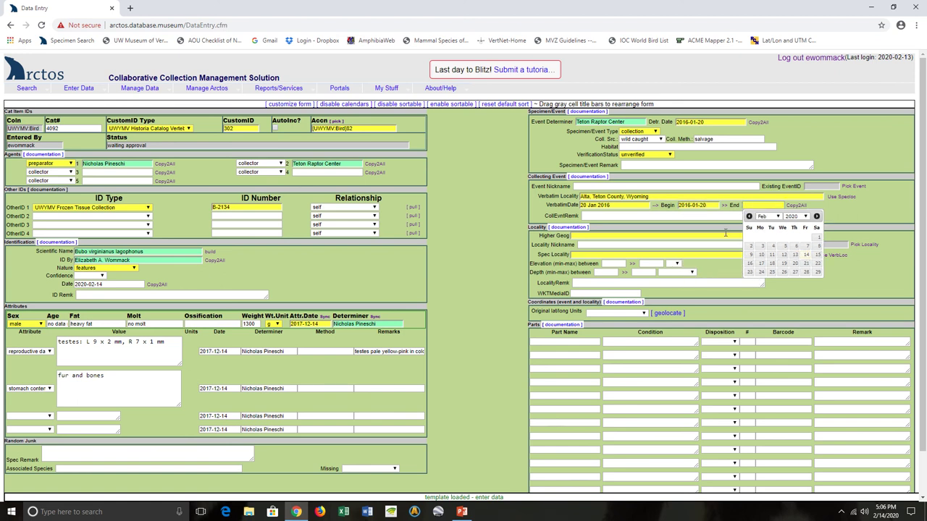
text(2016-01-20)
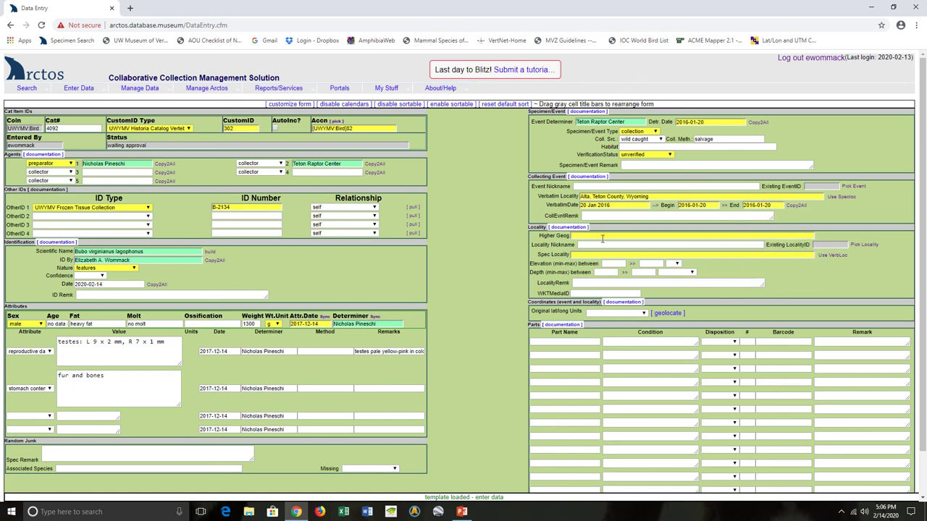
Step: Choose Teton County, Wyoming as higher geography and enter 'Alta' as specific locality
click(601, 237)
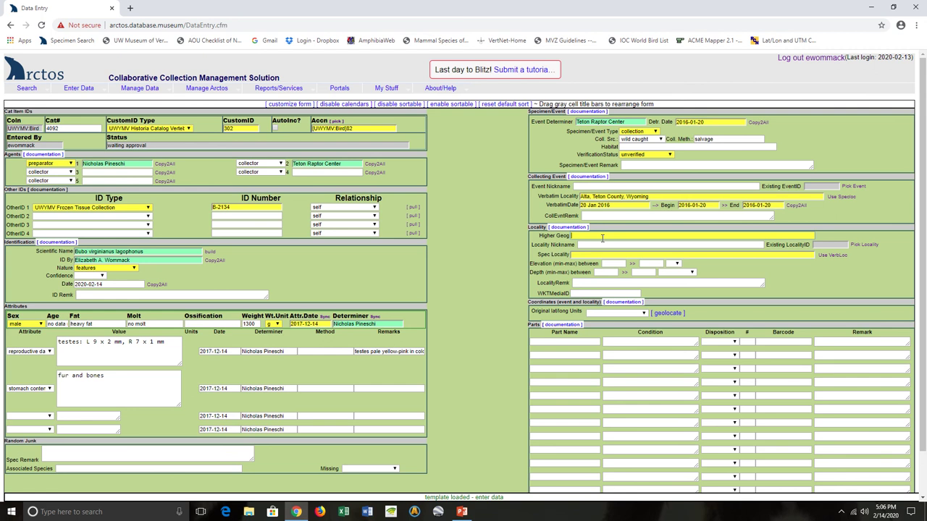
text(Teton)
key(Tab)
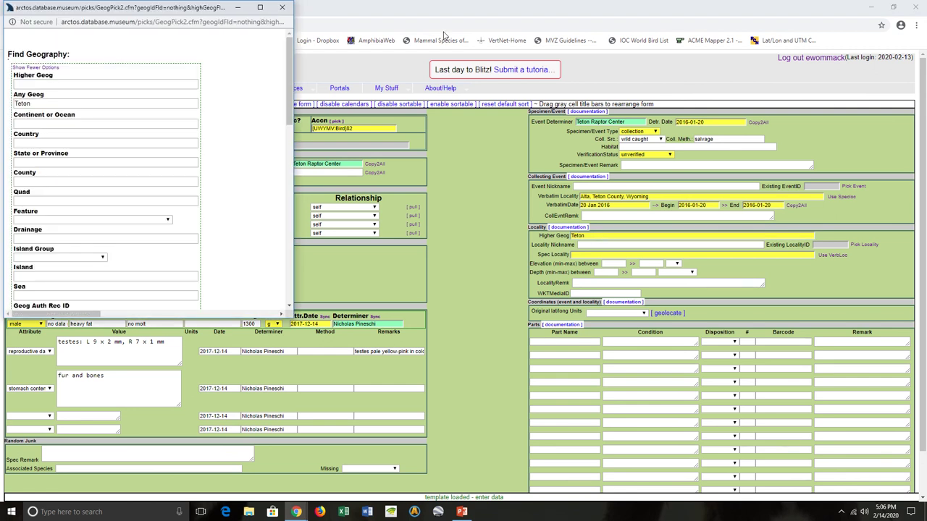
scroll(278, 232, down, 10)
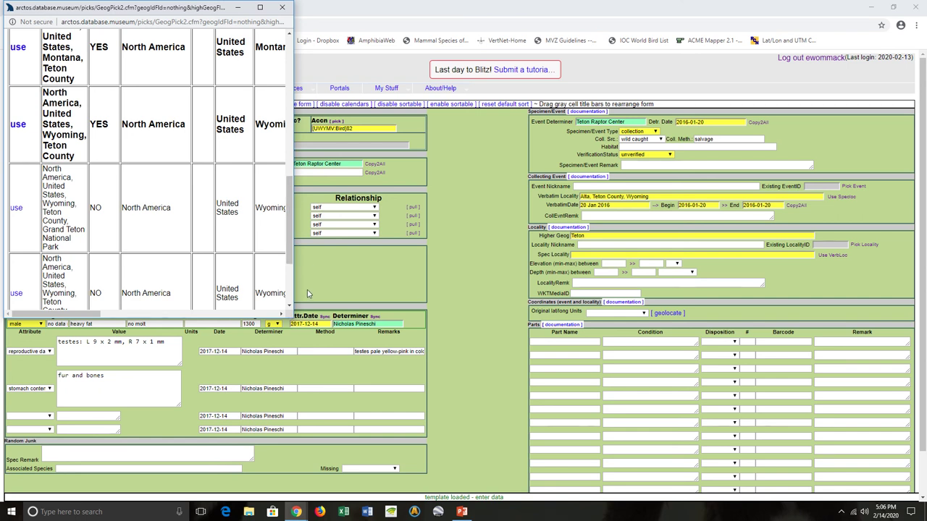
drag(294, 316, 555, 353)
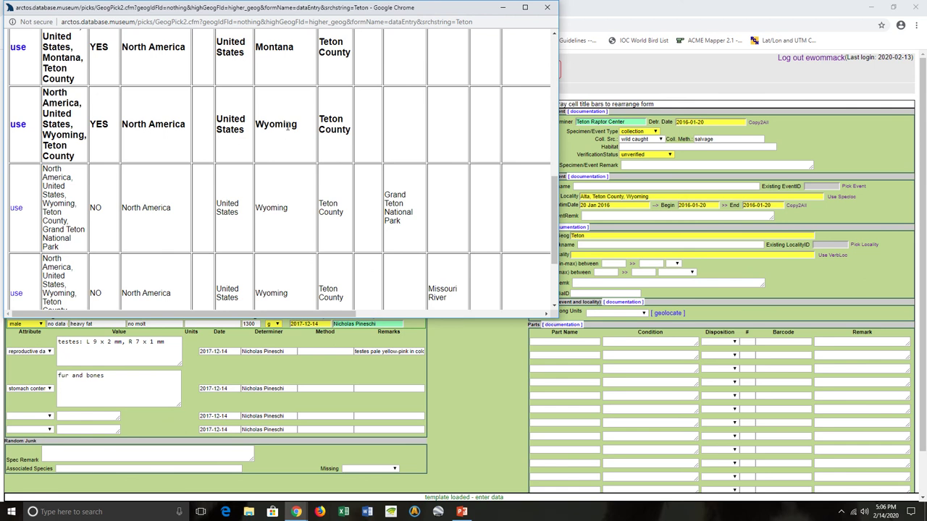
click(17, 125)
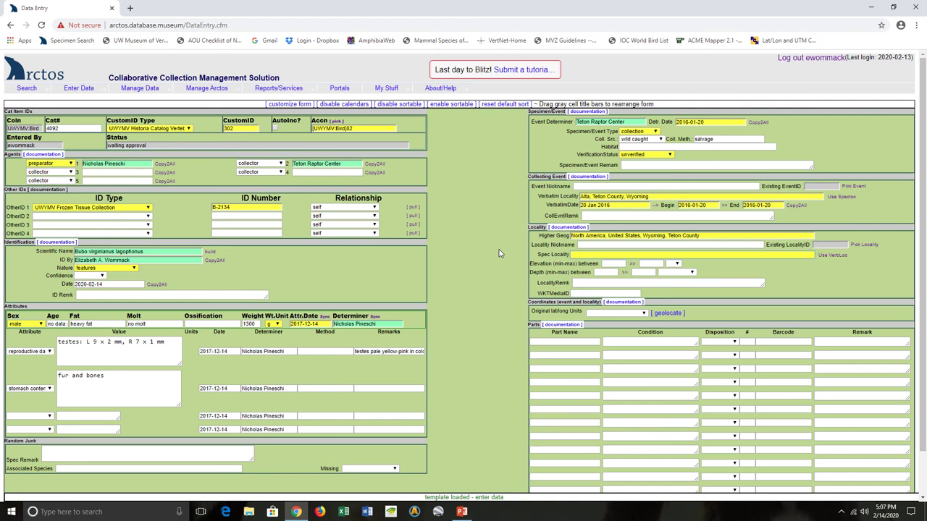
text(Alta)
click(575, 341)
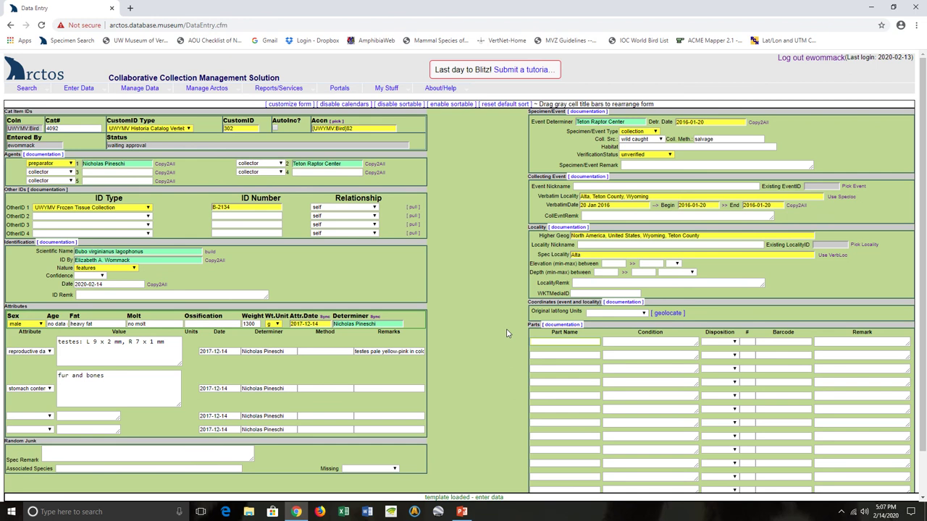
Step: Add a skin part, unchecked, in collection, with count 1
text(skin)
key(Tab)
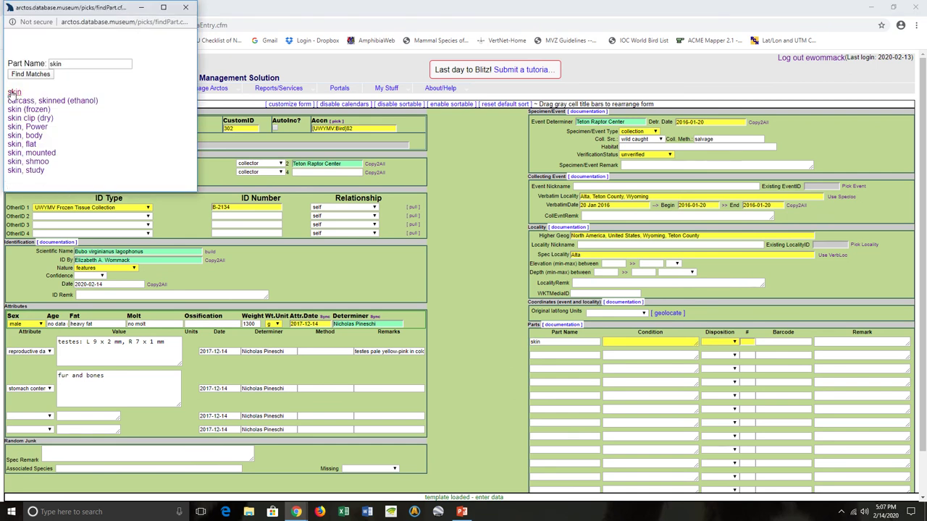
click(13, 92)
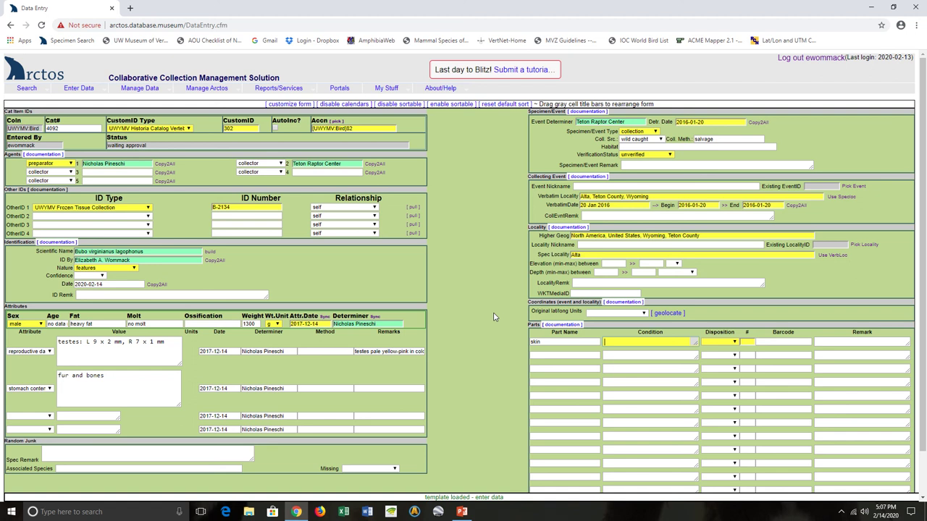
text(unchecked)
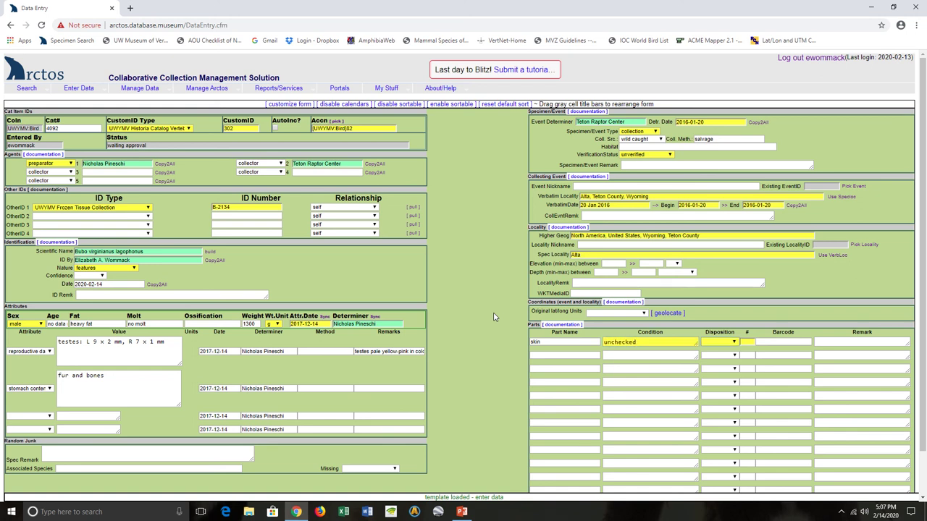
click(717, 342)
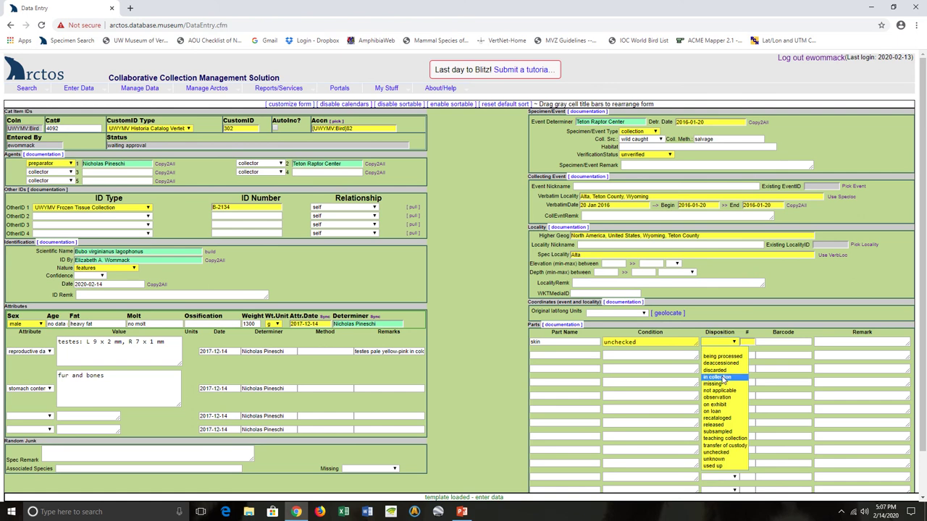
click(721, 378)
click(748, 341)
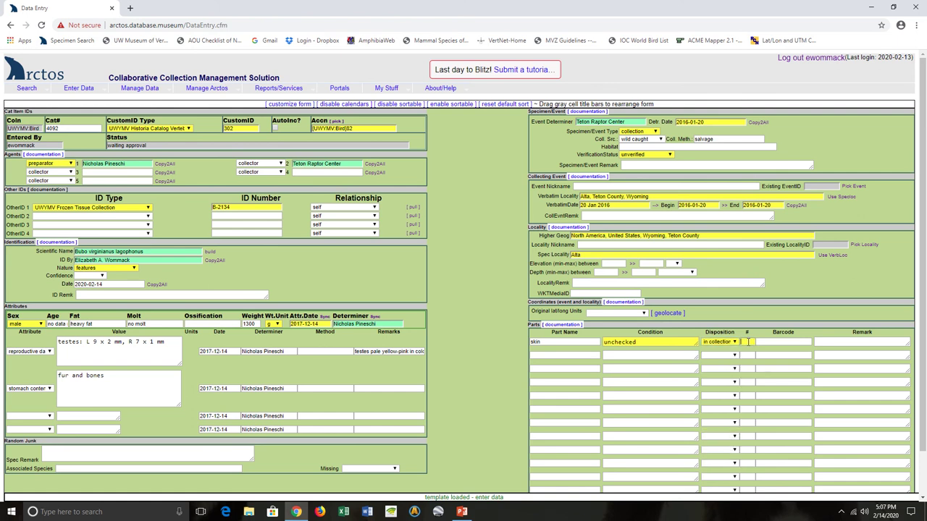
text(1)
click(576, 356)
Step: Add a tissue (frozen) part, unchecked, in collection, with count 1
click(577, 356)
text(tissue)
key(Tab)
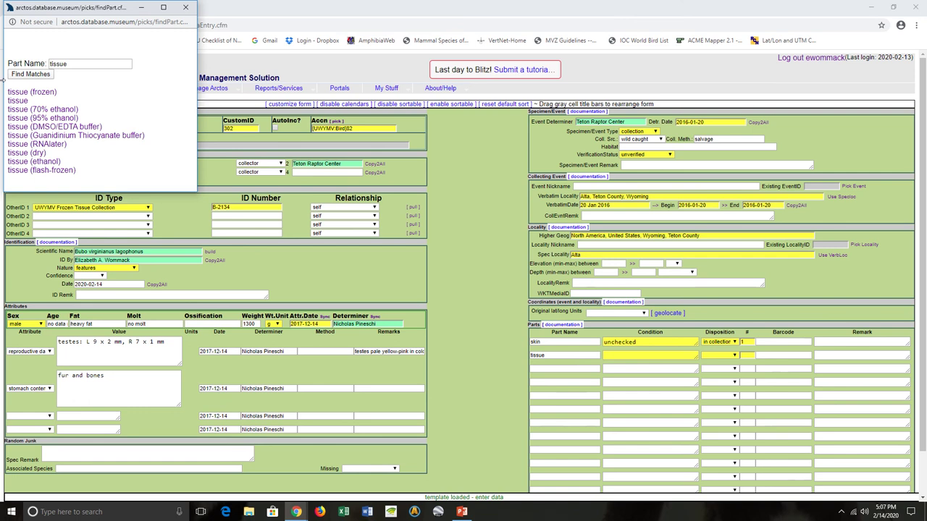
click(25, 93)
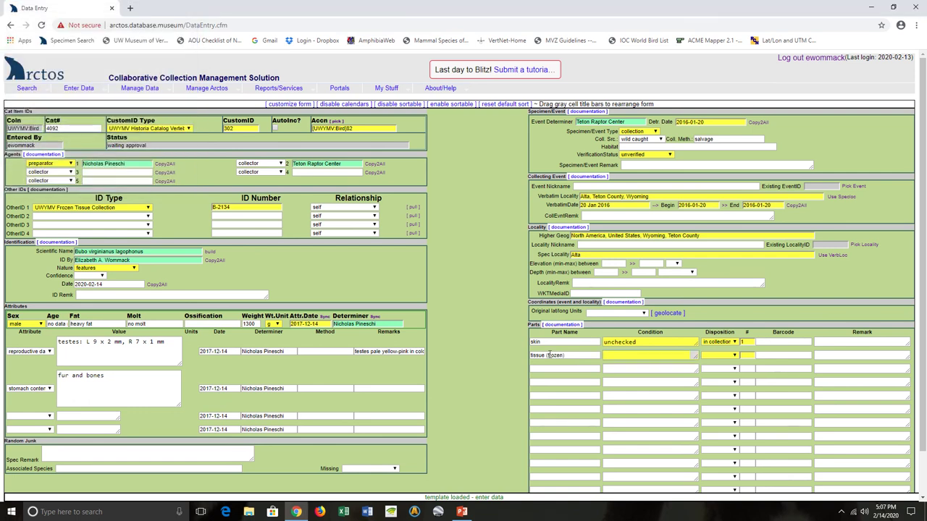
text(unce)
text(hecked)
key(Tab)
key(i)
key(Tab)
text(1)
key(Tab)
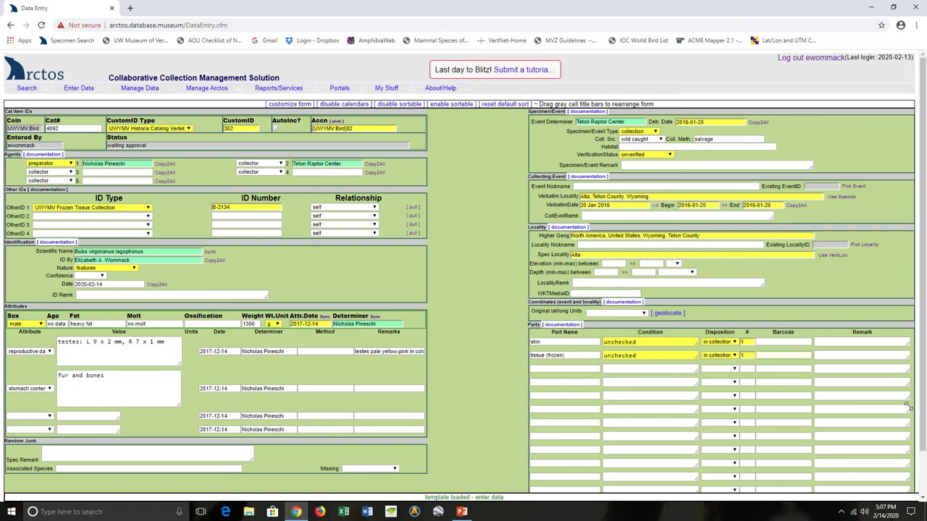
Step: Add a Tissue B-2134 remark to the tissue part and pick stomach (70% ethanol) as a third part
click(824, 355)
text(HKHL)
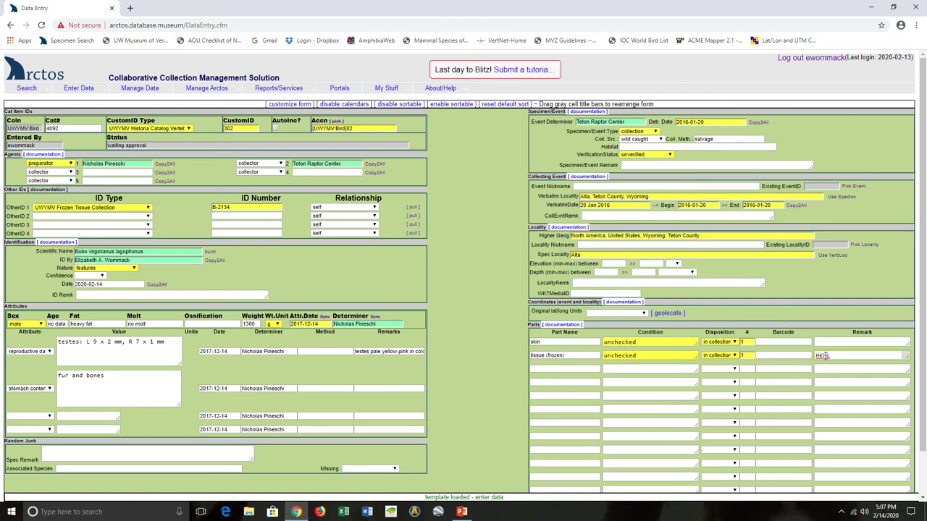
text(, Tissue B-2134)
click(569, 367)
text(stomach)
key(Tab)
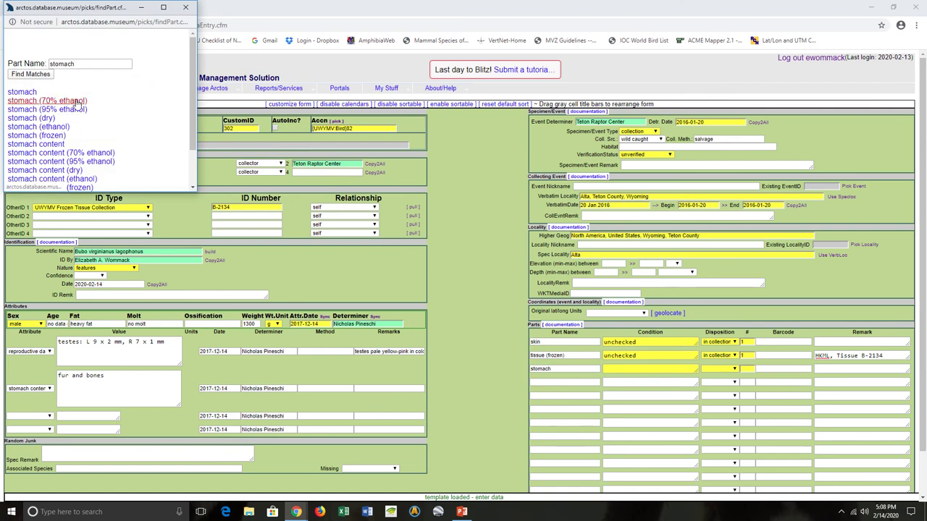
click(77, 104)
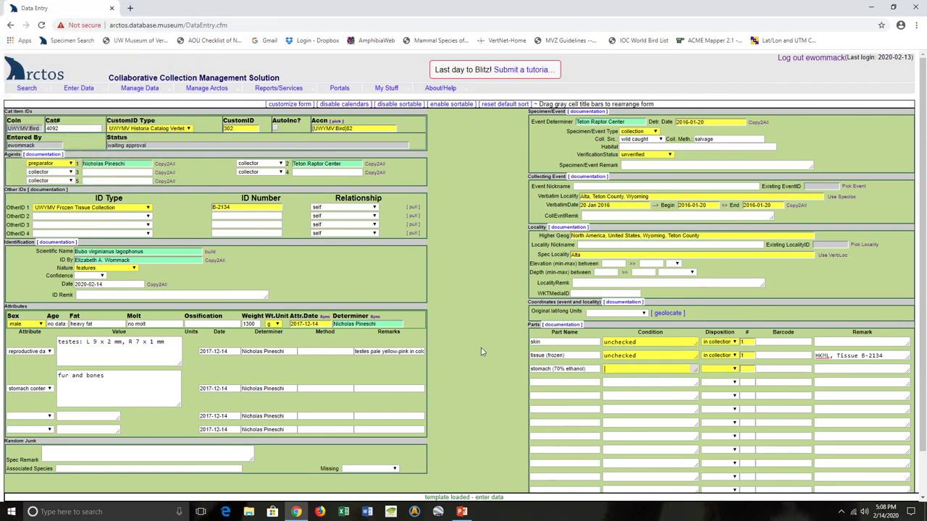
Step: Set the stomach part to unchecked, in collection, with count 1
text(unce)
key(BackSpace)
text(hecked)
key(Tab)
key(i)
key(Tab)
text(1)
Step: Save the great horned owl entry with 'Save This As A New Record'
scroll(473, 319, down, 2)
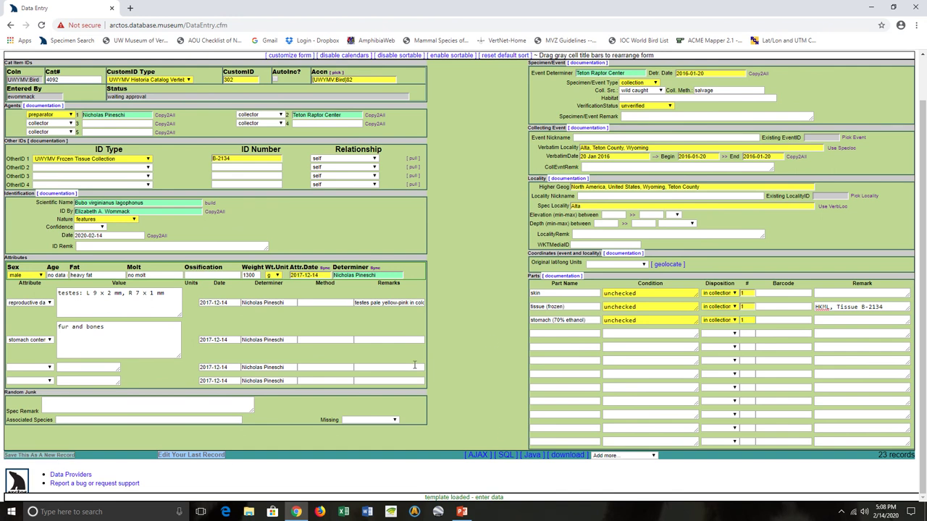
scroll(473, 284, up, 2)
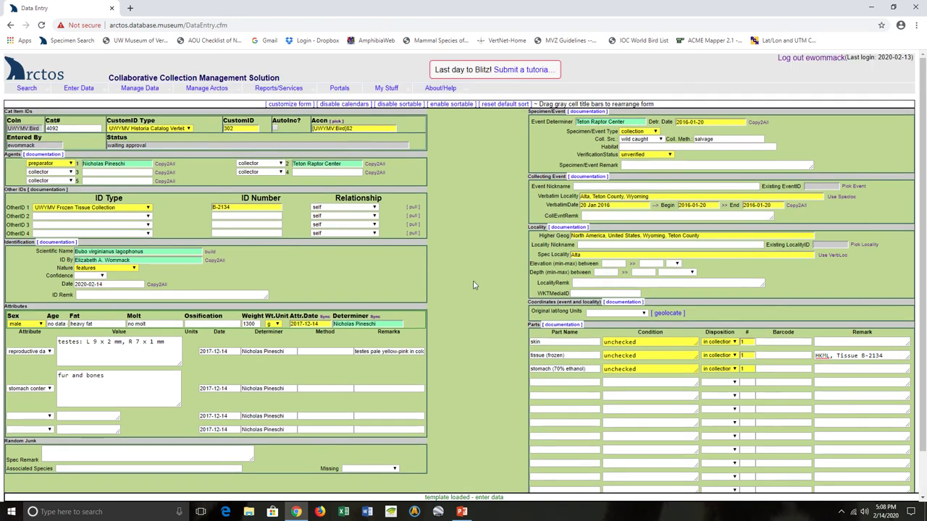
scroll(473, 284, down, 2)
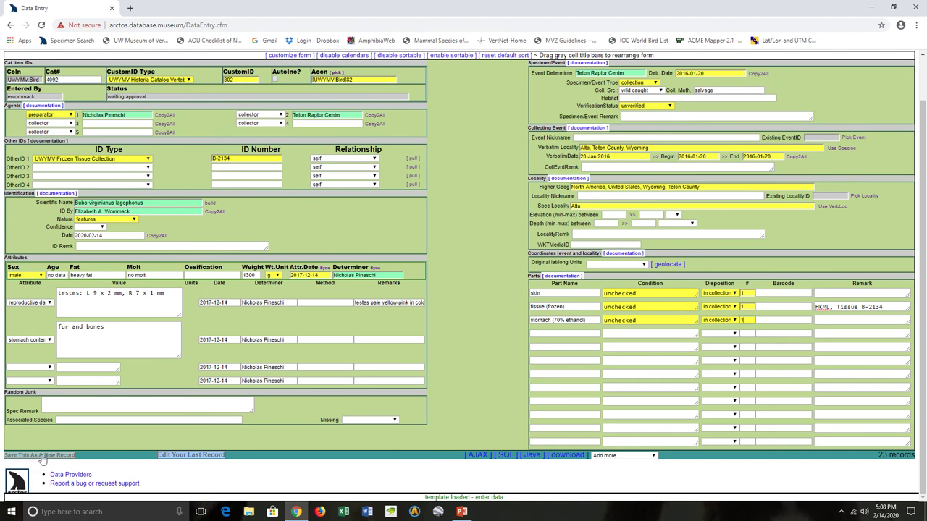
click(41, 456)
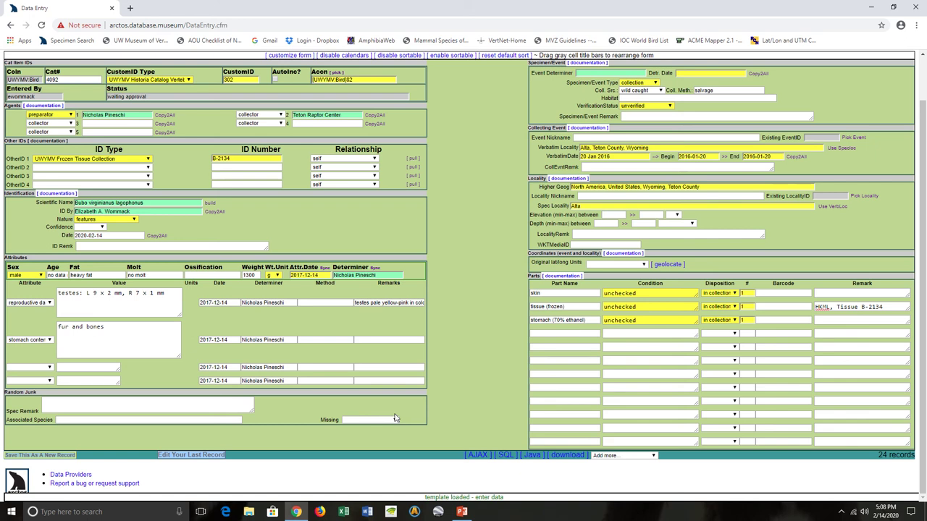
Step: Open the last saved owl record for editing, accepting the unsaved-changes warning
click(193, 456)
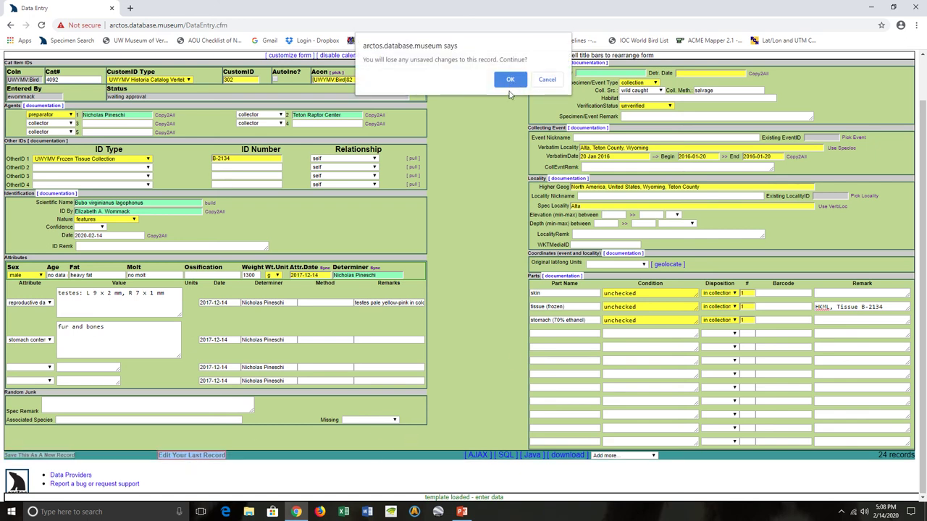
click(509, 80)
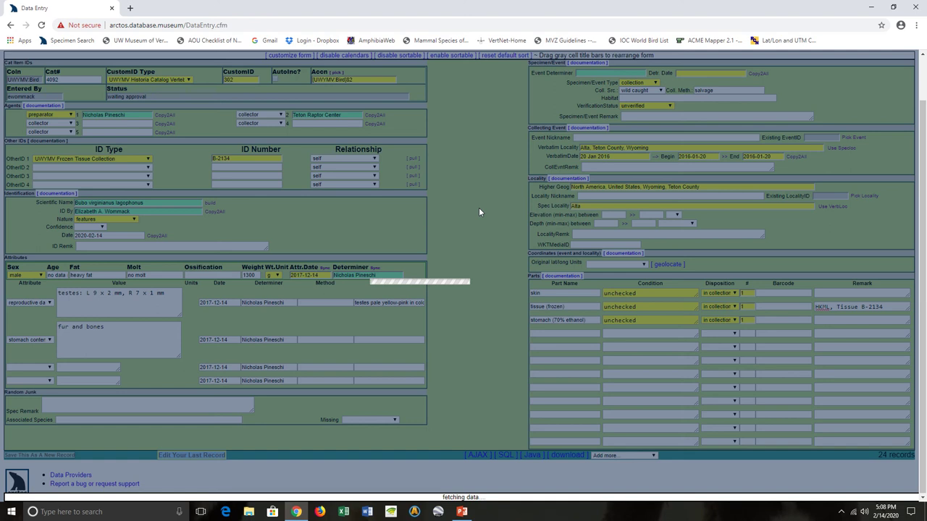